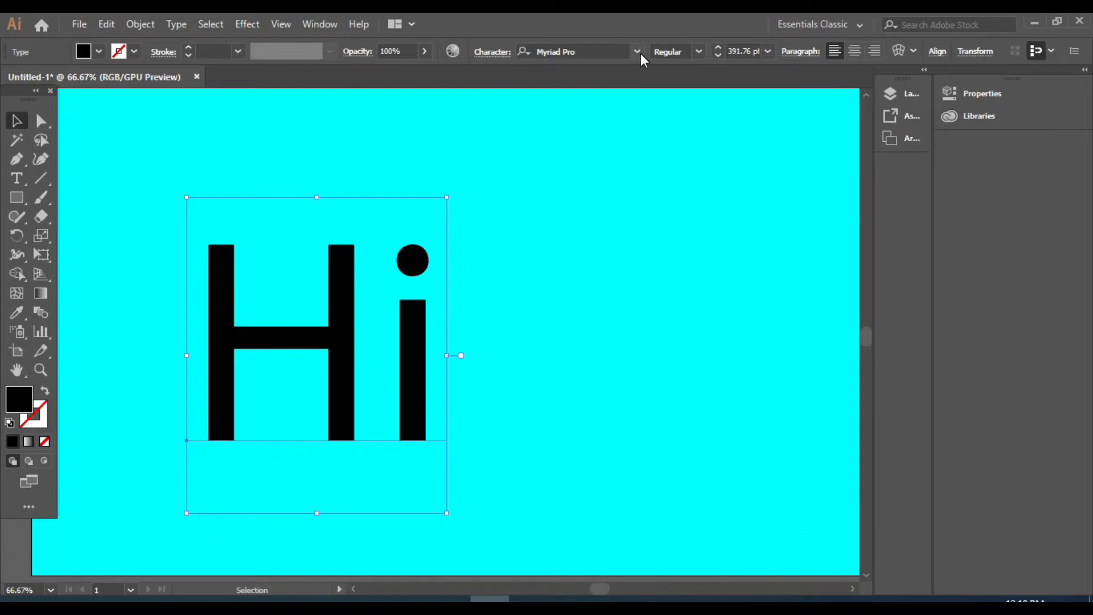
- Set the font of the "Hi" text to SansSerifExbFLF and move the text slightly up and right on the artboard
click(637, 51)
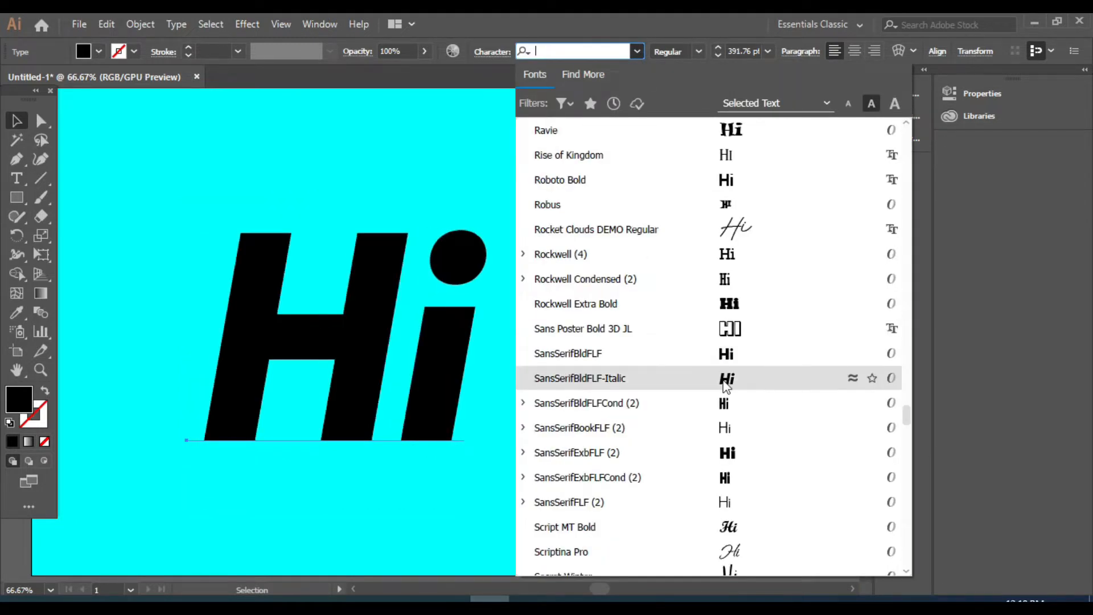
click(728, 459)
drag(260, 337, 299, 312)
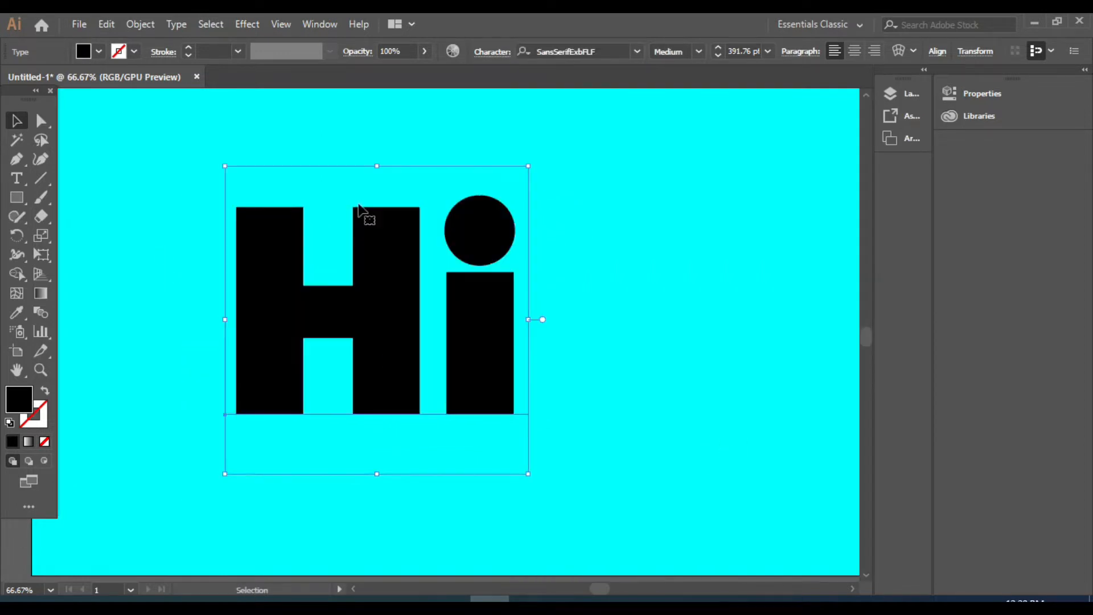
- Resize the "Hi" text to a taller shape and rotate it counterclockwise so its baseline slopes upward to the right
drag(381, 476, 385, 536)
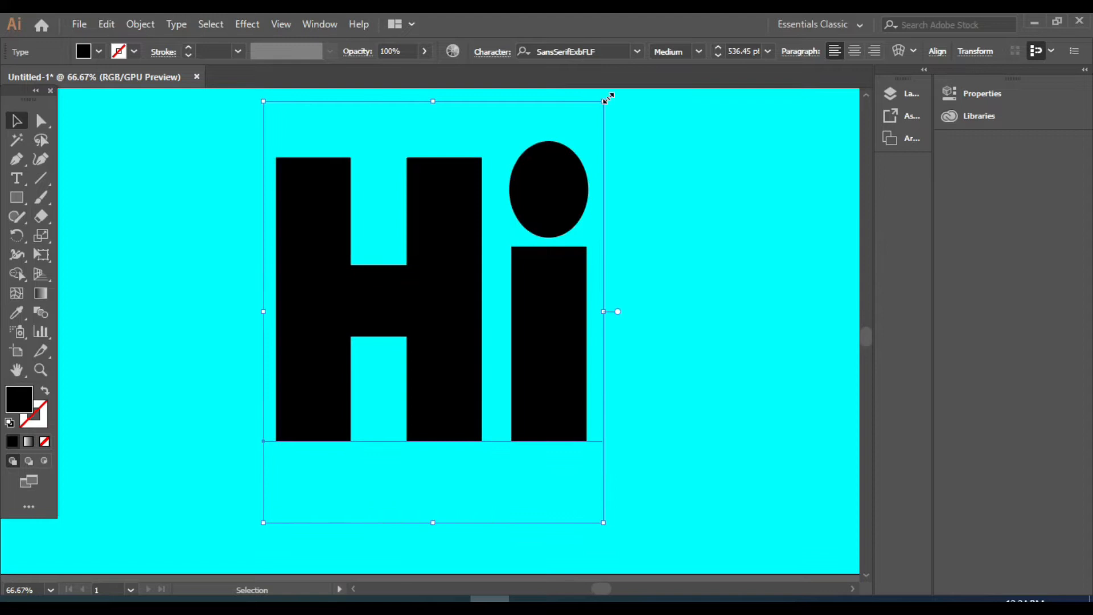
drag(606, 100, 579, 135)
drag(589, 518, 674, 437)
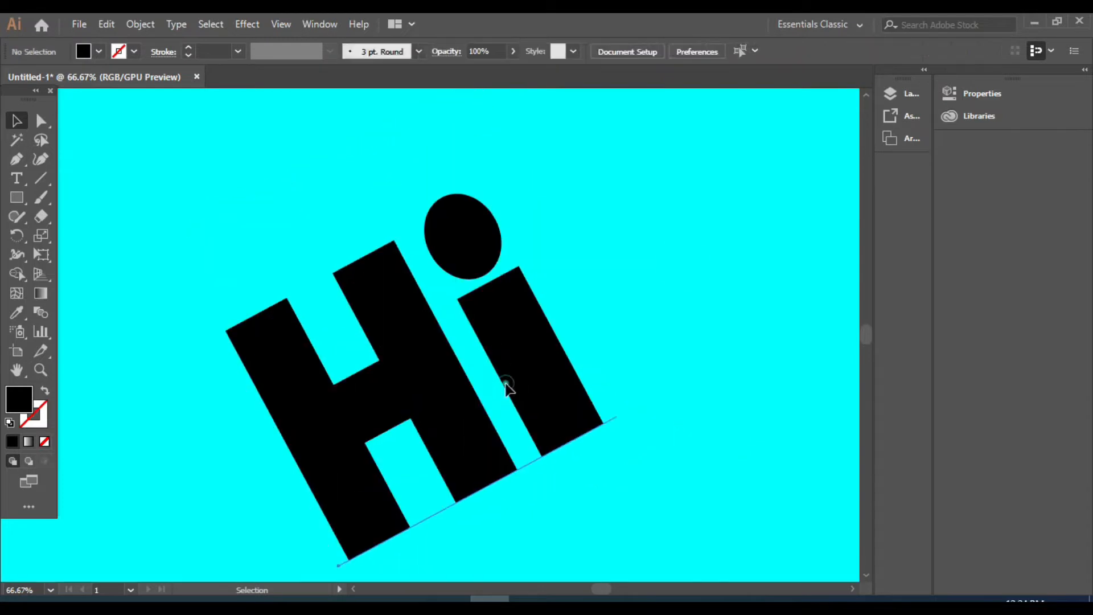
- Expand the rotated "Hi" text into shapes with Object and Fill enabled
click(506, 384)
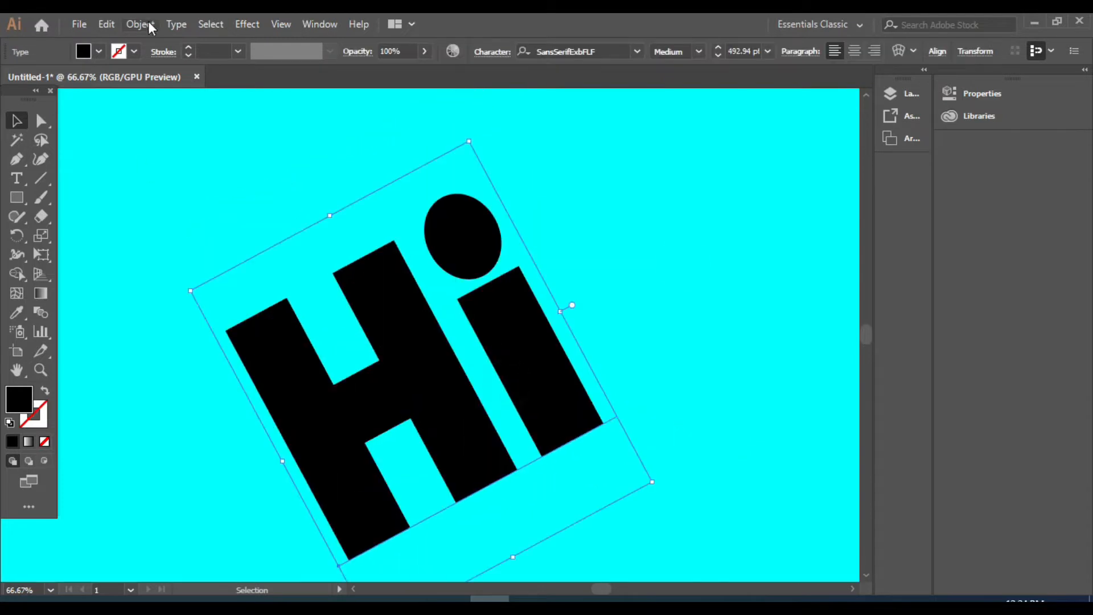
click(147, 25)
click(330, 192)
click(276, 400)
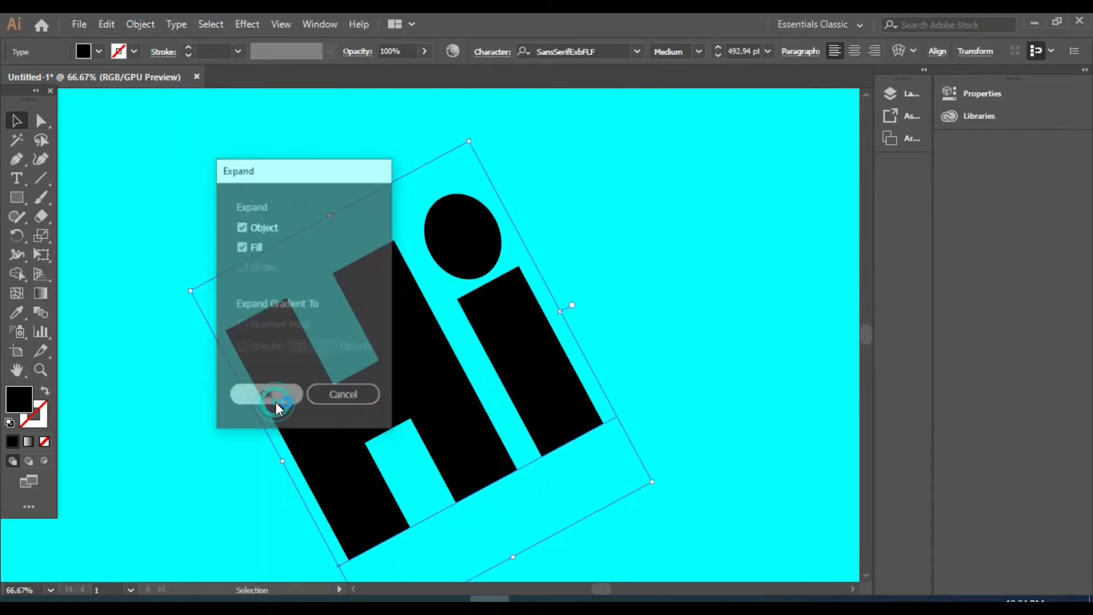
- Distort the expanded "Hi" with the Free Transform tool's Free Distort option so the letters appear to lie in slanted perspective
click(40, 254)
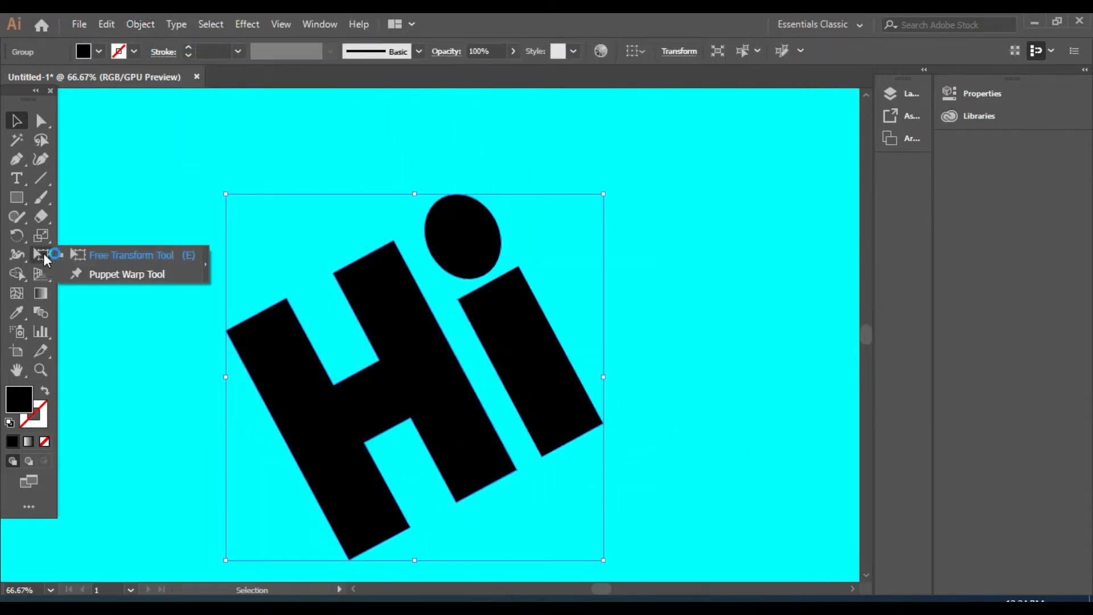
click(154, 253)
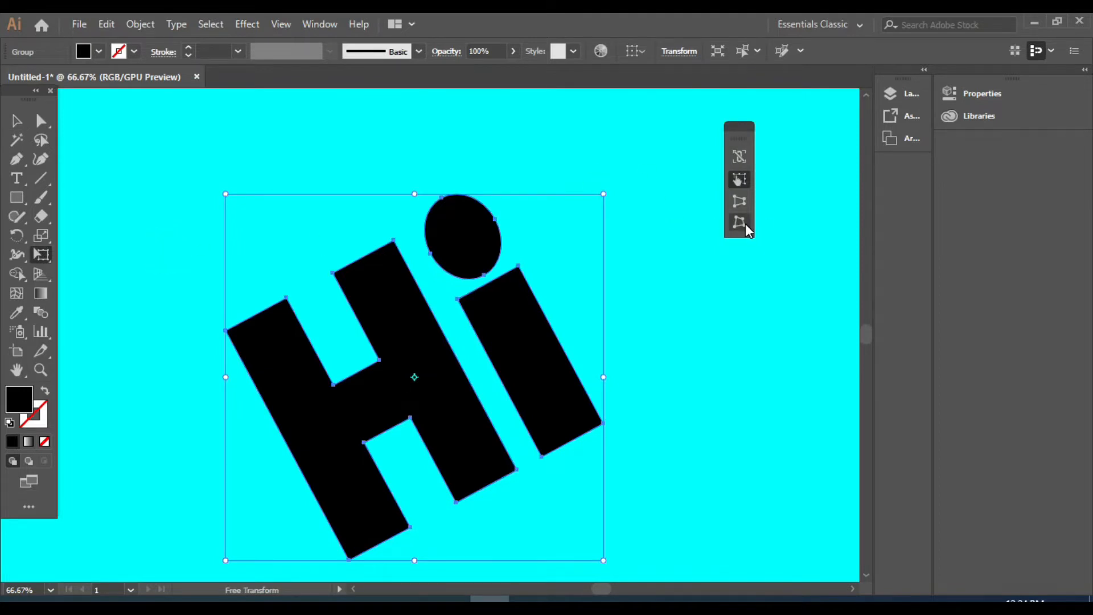
click(744, 223)
mouse_move(605, 195)
mouse_down()
mouse_move(586, 196)
mouse_move(592, 221)
mouse_move(587, 182)
mouse_move(598, 183)
mouse_up()
scroll(605, 189, down, 3)
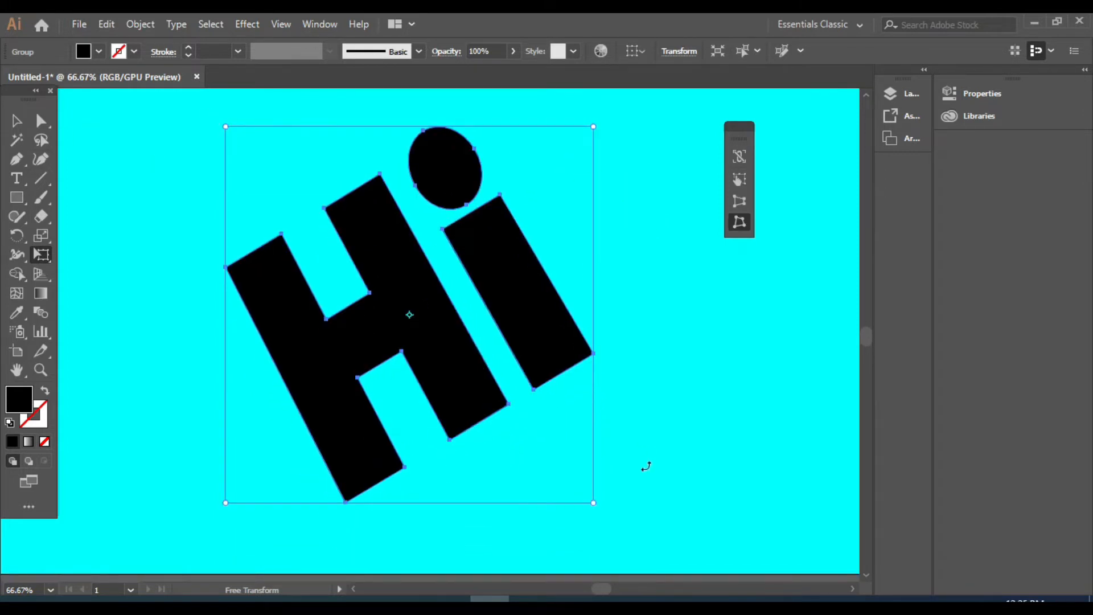
mouse_move(225, 127)
mouse_down()
mouse_move(205, 150)
mouse_move(206, 135)
mouse_up()
drag(596, 504, 636, 488)
key(v)
drag(212, 161, 689, 505)
click(747, 415)
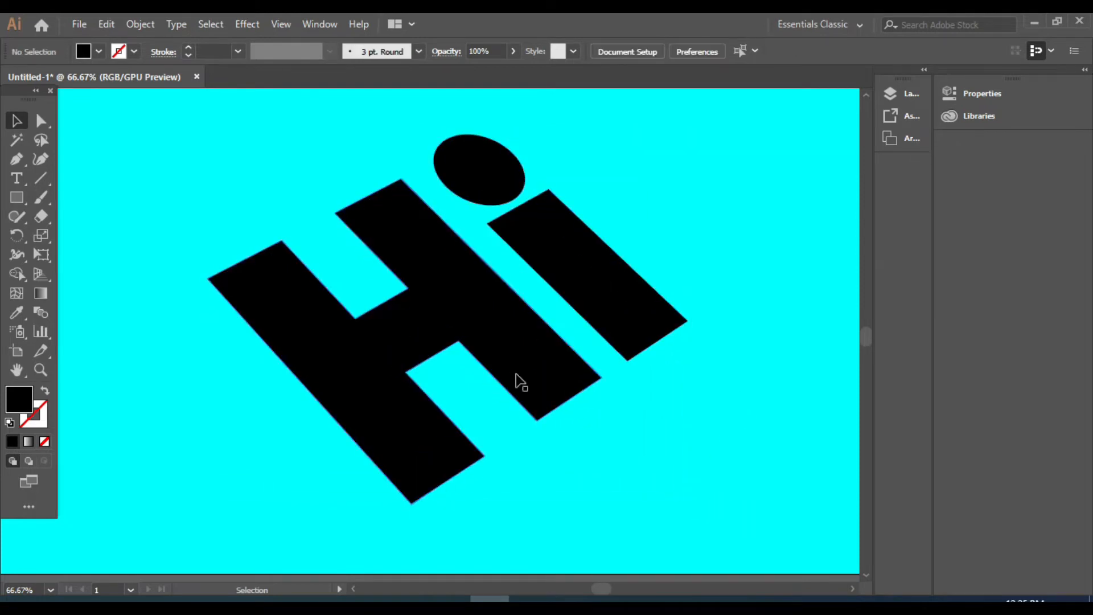
- Fill the "Hi" lettering with white and deselect it
click(512, 379)
click(93, 54)
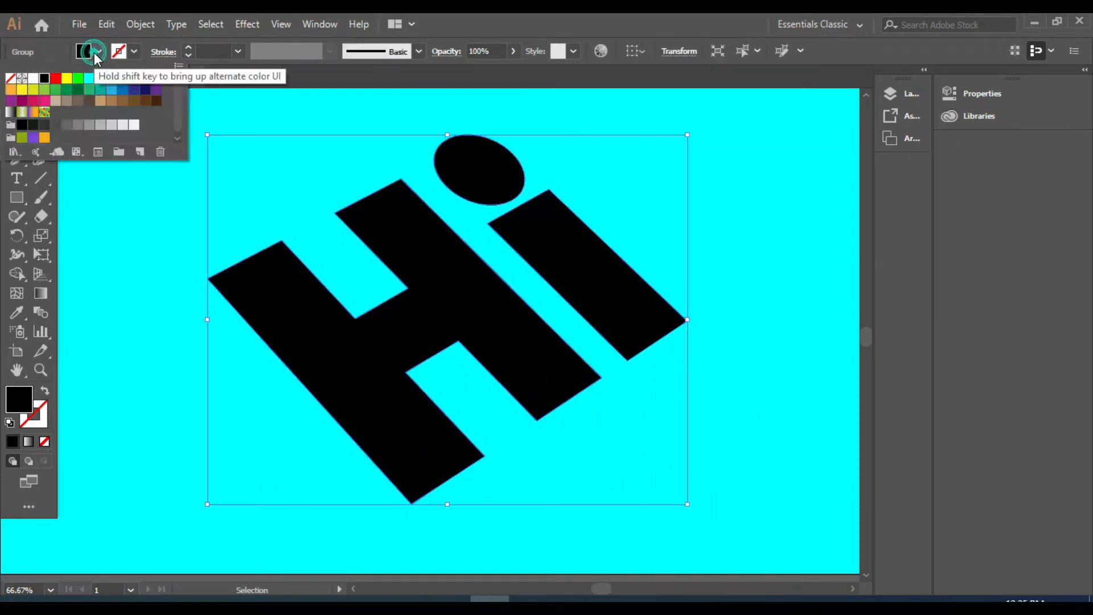
click(33, 78)
click(737, 350)
click(734, 348)
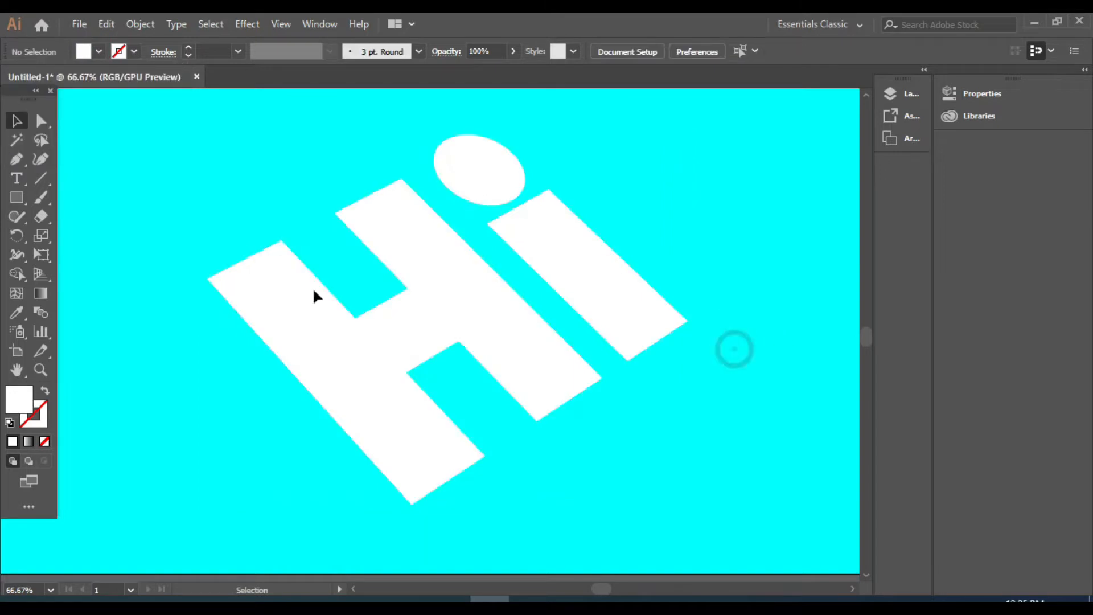
- Draw a slightly sloping straight line across the lower end of the H's left leg
key(backslash)
drag(335, 468, 477, 481)
key(v)
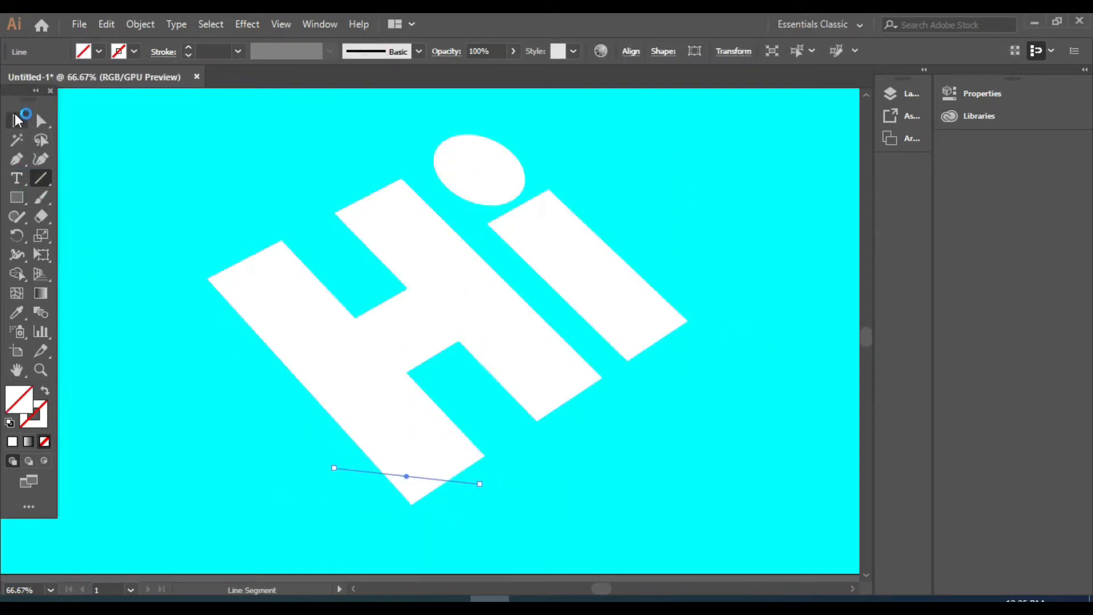
click(408, 472)
drag(413, 470, 524, 400)
click(557, 495)
key(ctrl+z)
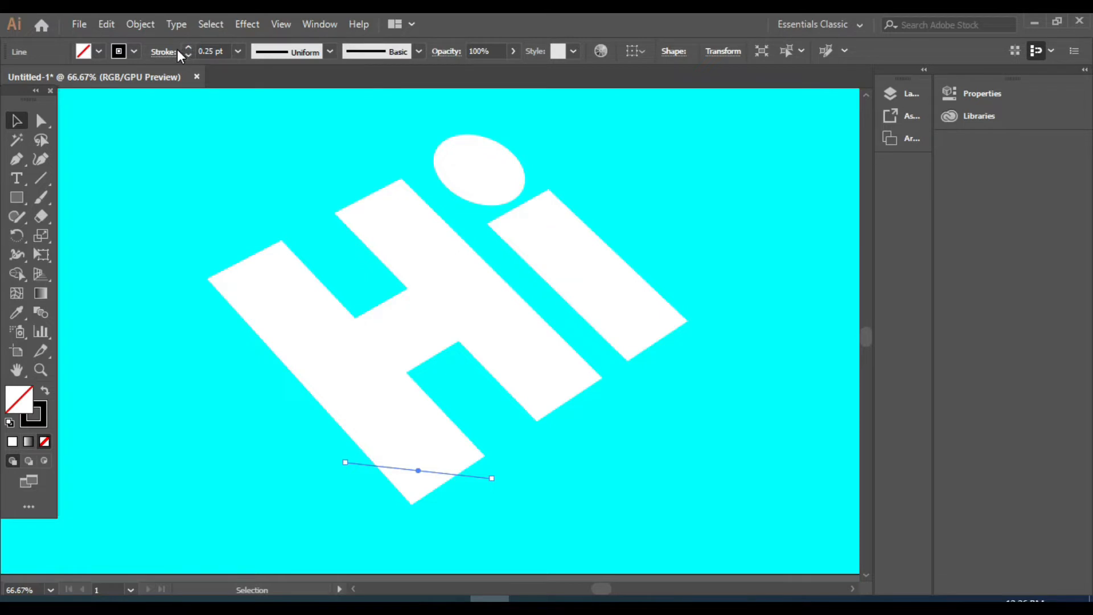
- Give the line a black 0.5 pt stroke and place copies across the lower ends of the H's right leg and the i's stem
click(185, 245)
drag(441, 479, 563, 399)
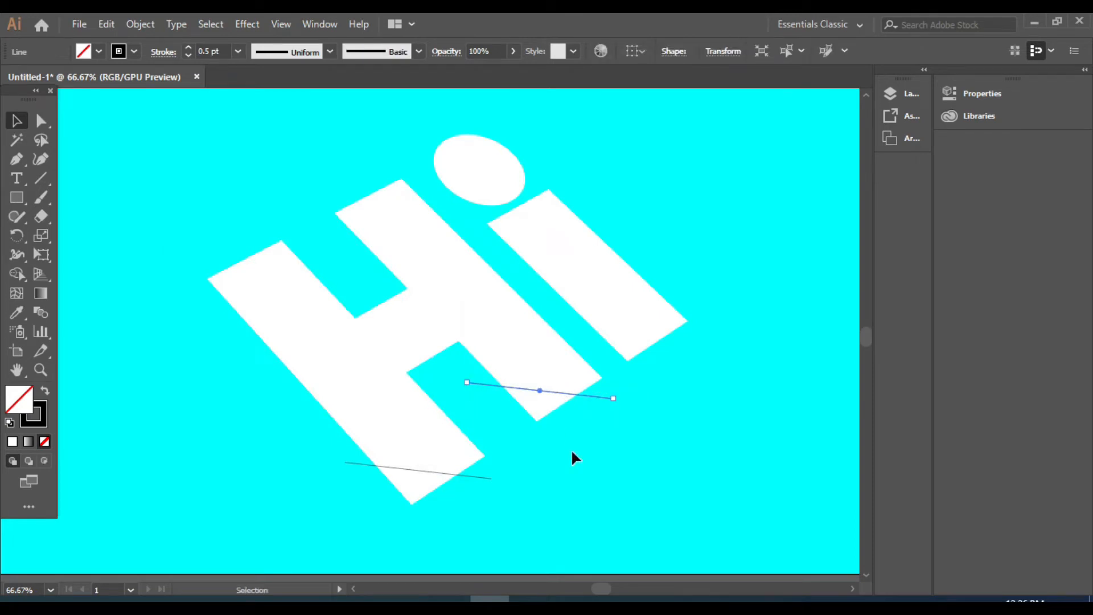
click(108, 24)
click(128, 84)
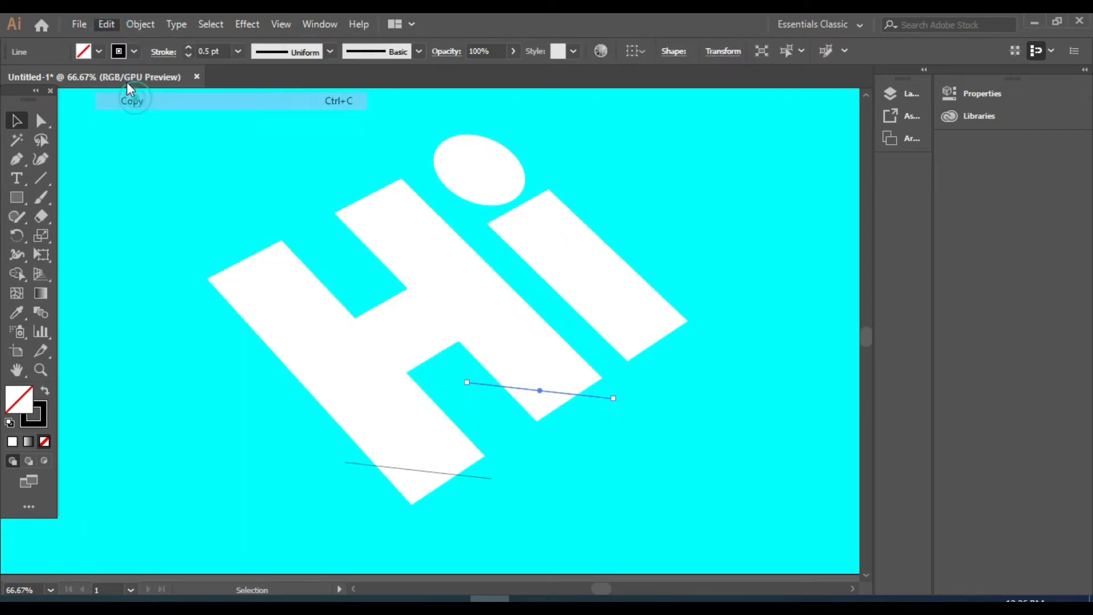
click(108, 24)
click(188, 171)
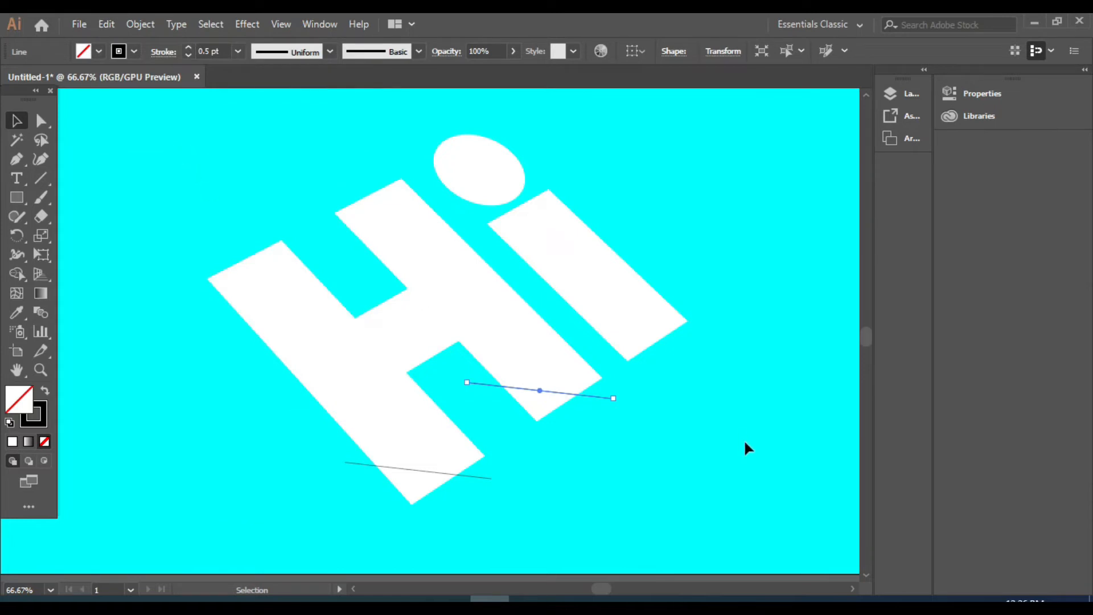
drag(547, 392, 633, 332)
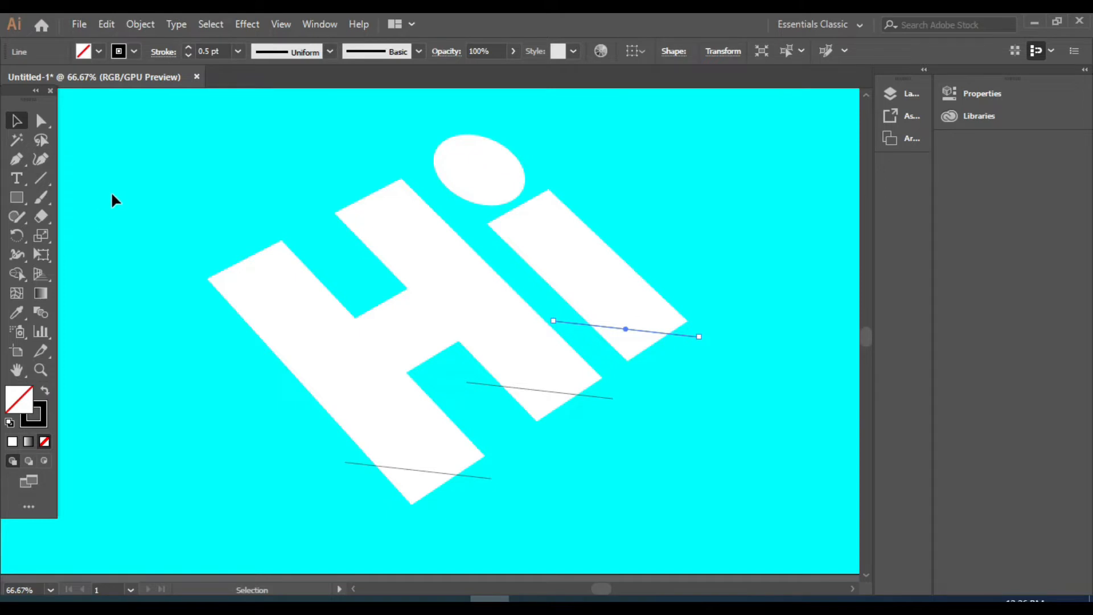
drag(544, 389, 544, 386)
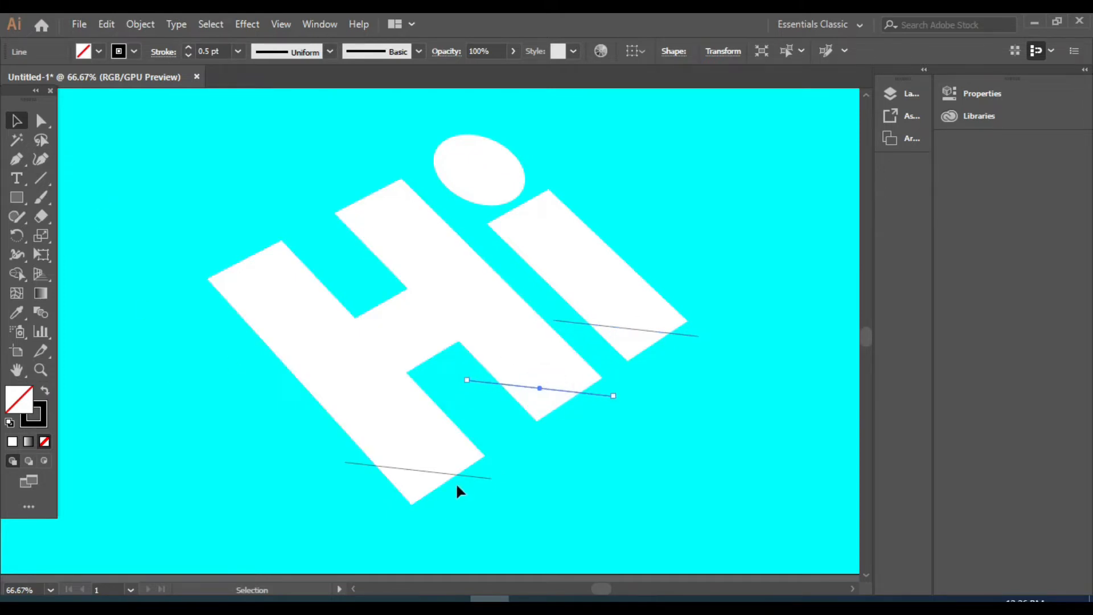
- Cut off the letter tips below the three lines and the protruding line ends with the Shape Builder tool, leaving the lettering deselected
click(416, 470)
drag(202, 141, 739, 501)
click(17, 275)
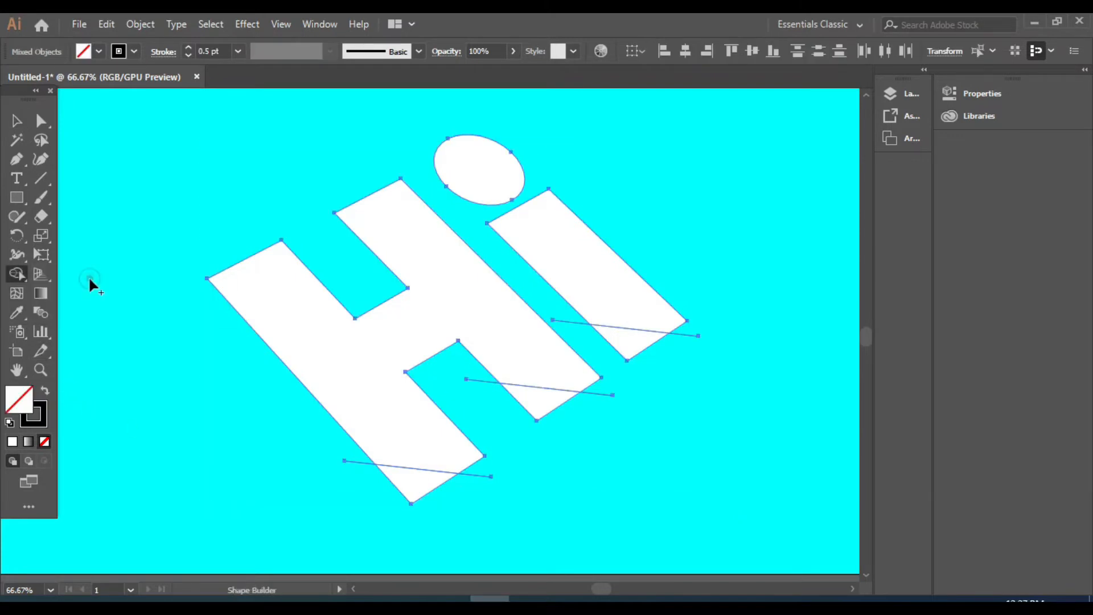
alt+click(550, 403)
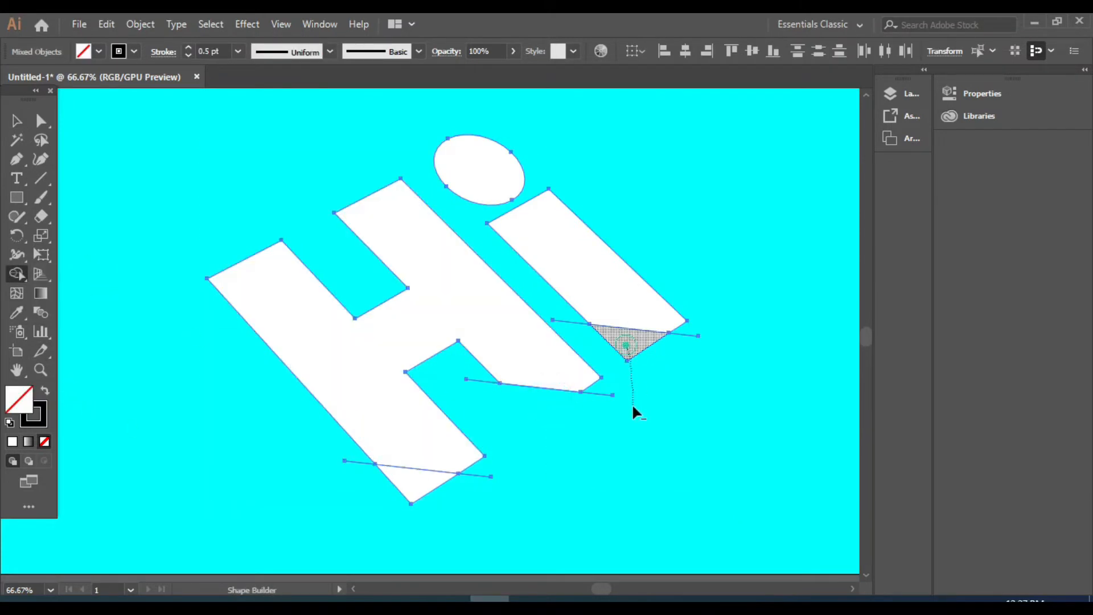
alt+click(629, 345)
alt+click(697, 334)
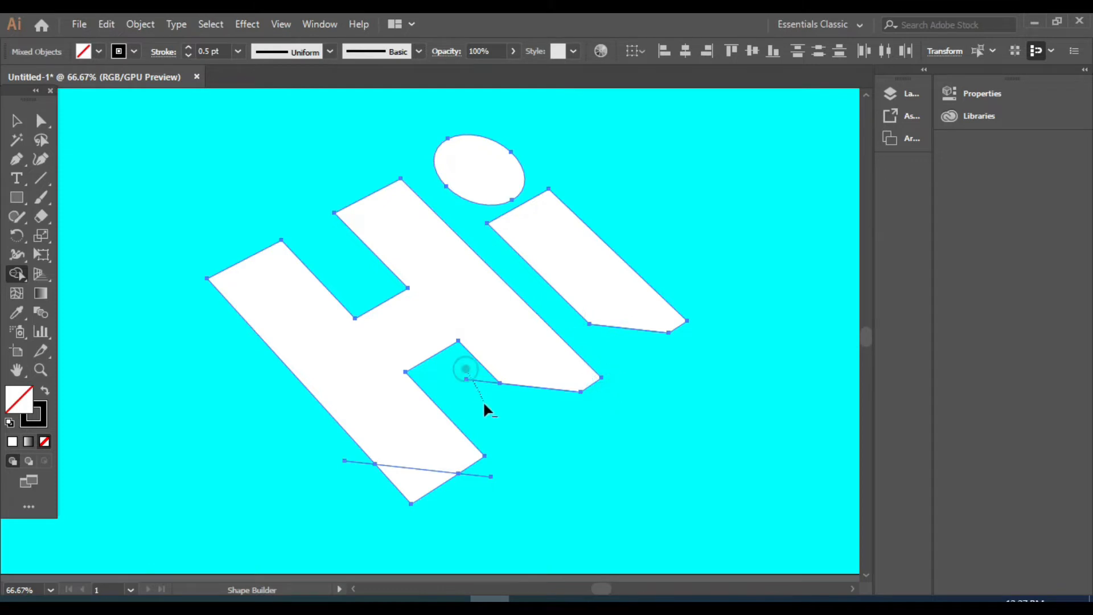
alt+click(347, 459)
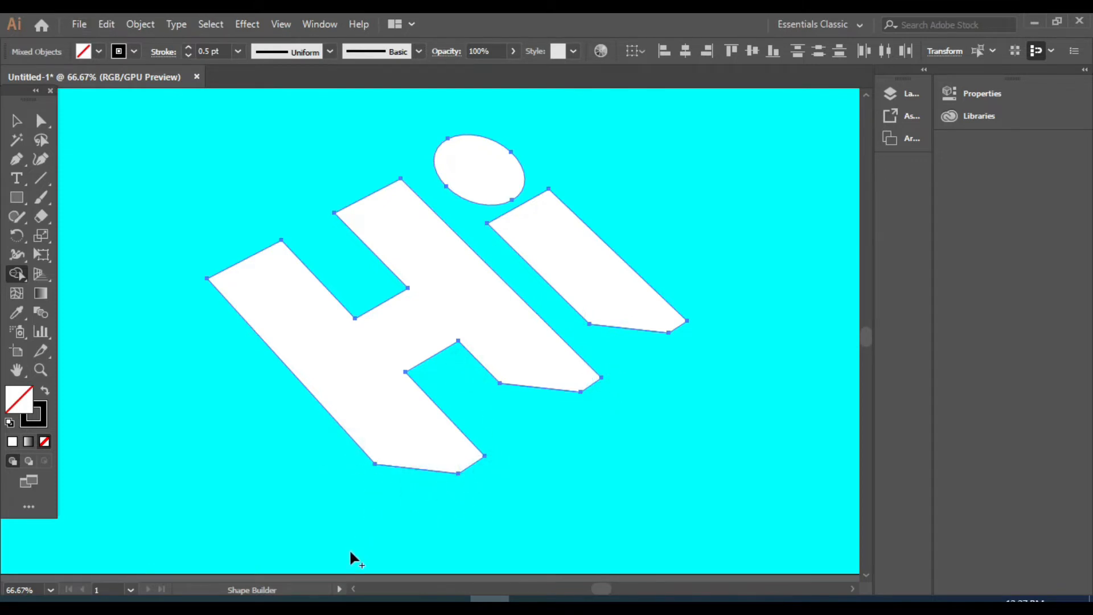
click(18, 119)
click(362, 568)
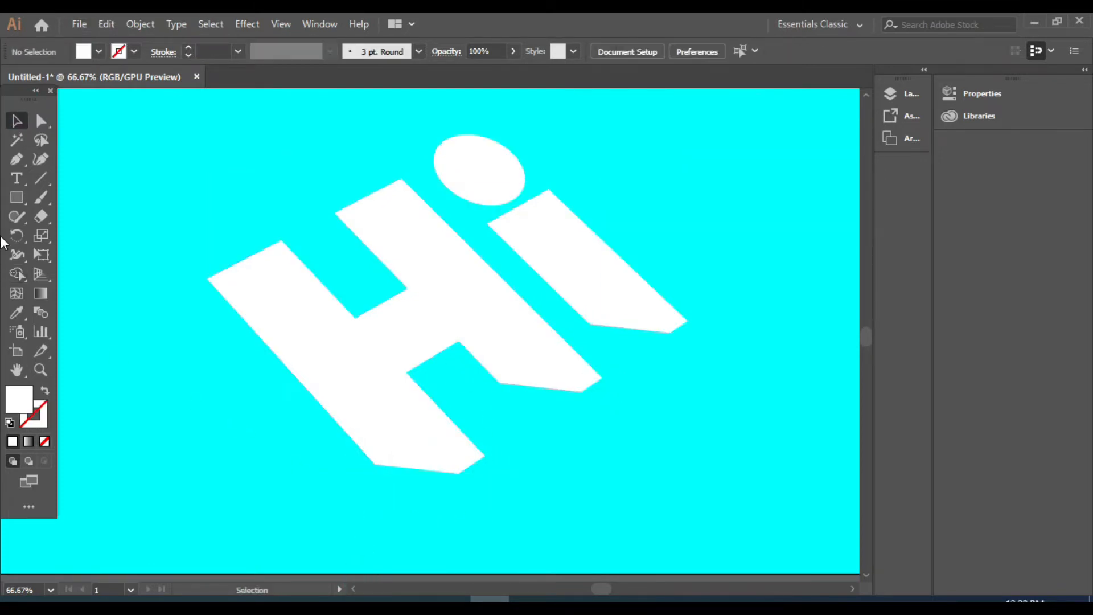
- Draw a closed triangle with the Pen tool along the H's outer left edge, with its outer corner at about X 281 px, Y 573 px
click(16, 159)
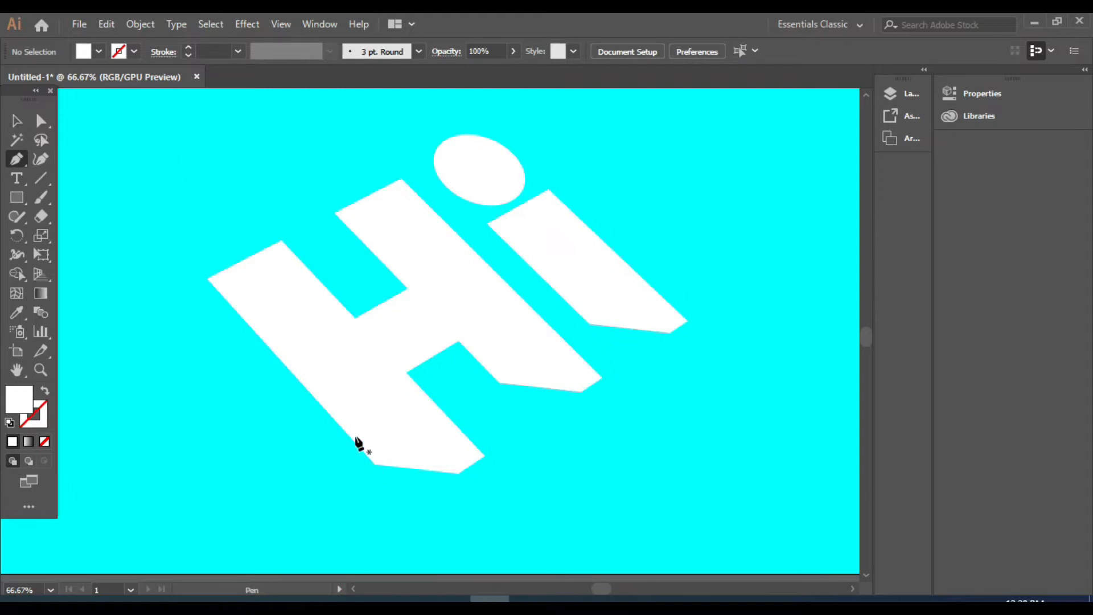
click(207, 279)
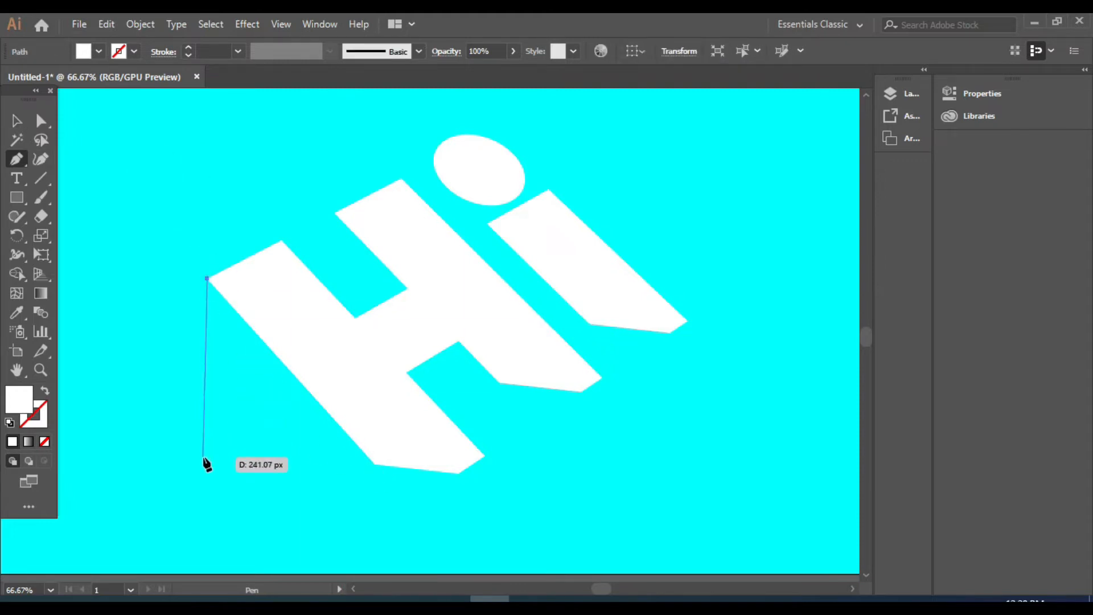
click(201, 443)
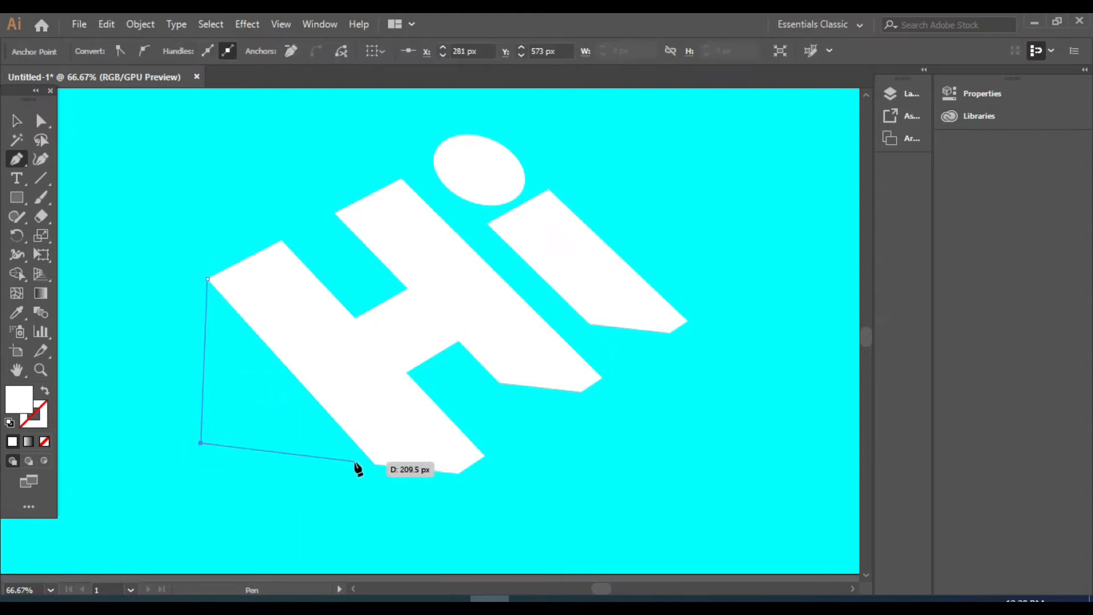
click(375, 465)
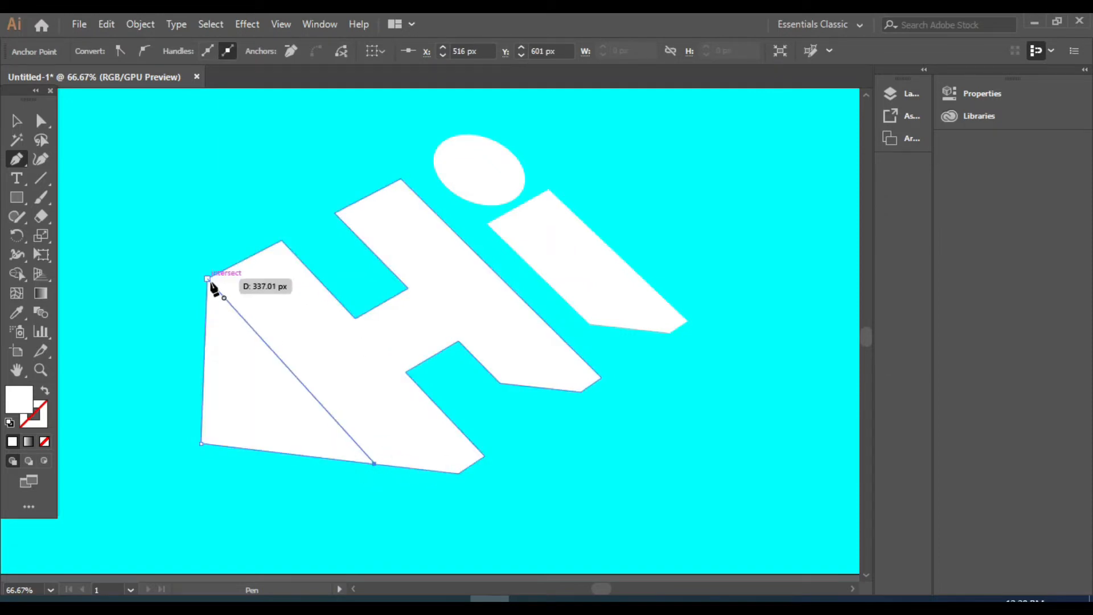
click(208, 279)
click(16, 120)
click(163, 122)
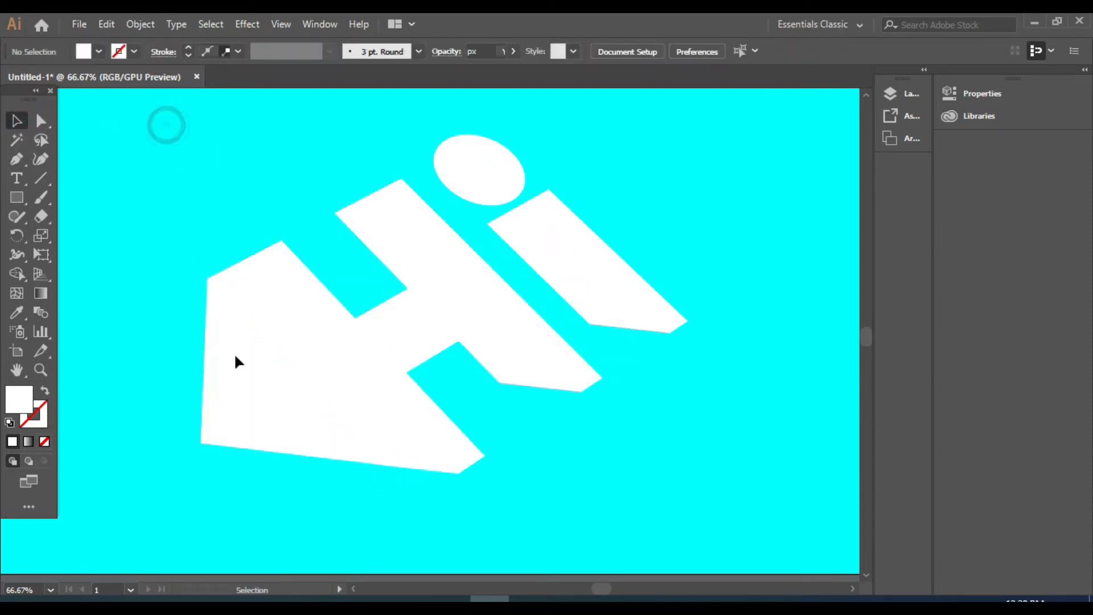
- Fill the triangle beside the H's left edge with black and deselect it
click(234, 361)
click(98, 51)
click(45, 79)
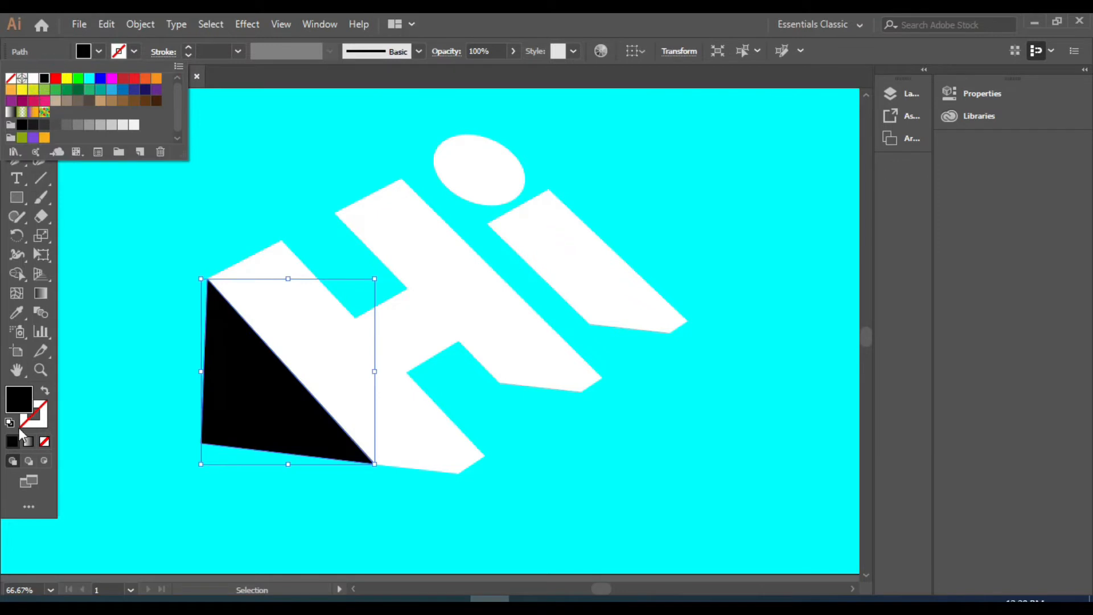
click(55, 478)
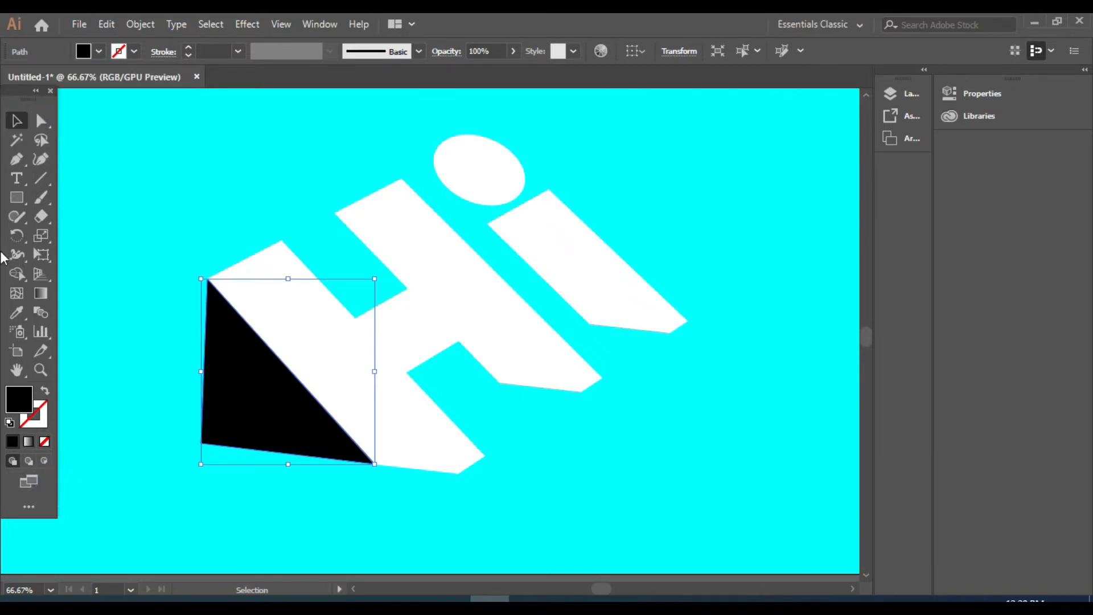
click(60, 189)
- Draw a closed black four-point shadow shape with the Pen tool inside the H's upper notch, along the right leg and crossbar
click(16, 160)
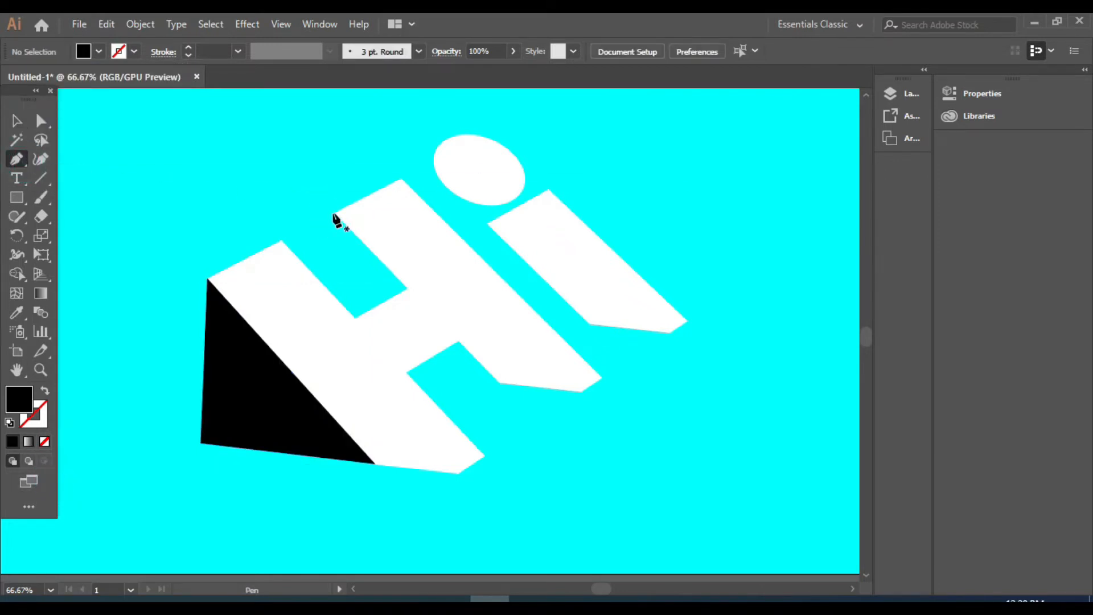
click(335, 214)
click(407, 288)
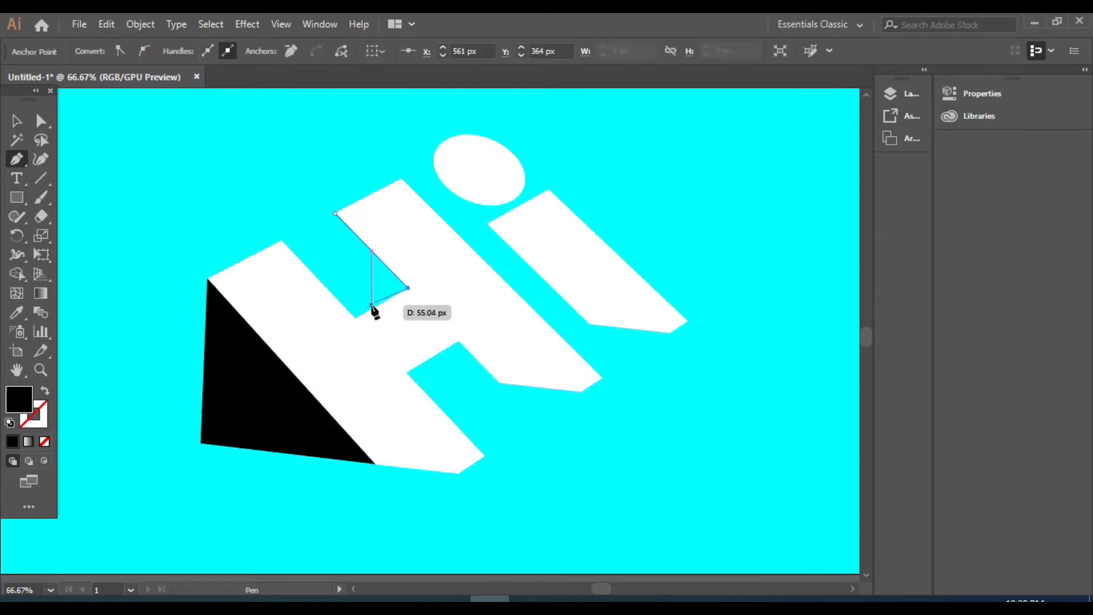
click(354, 318)
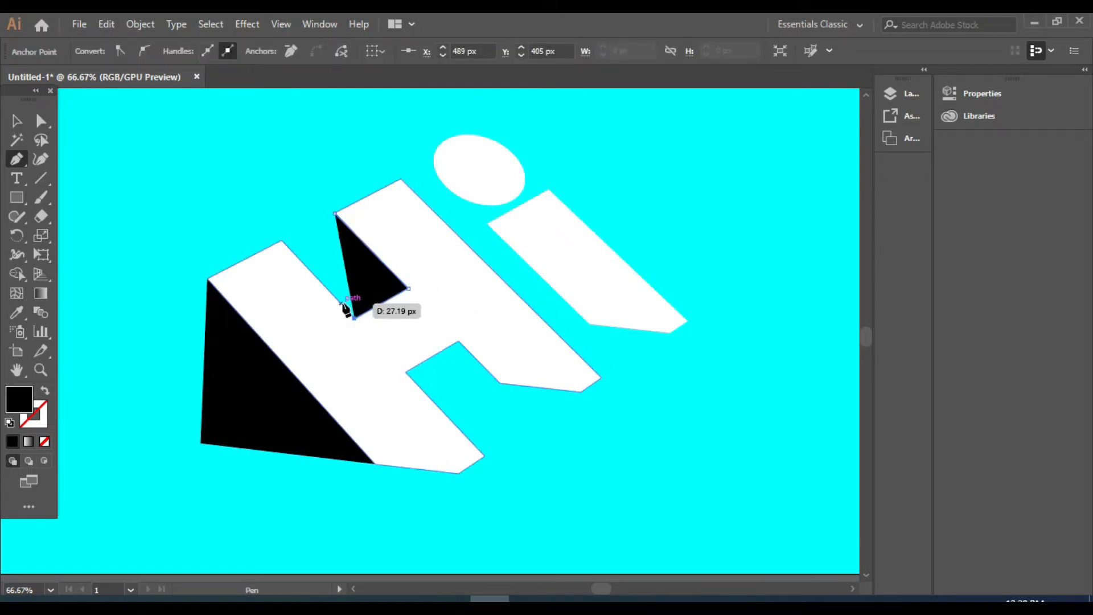
click(342, 304)
click(335, 214)
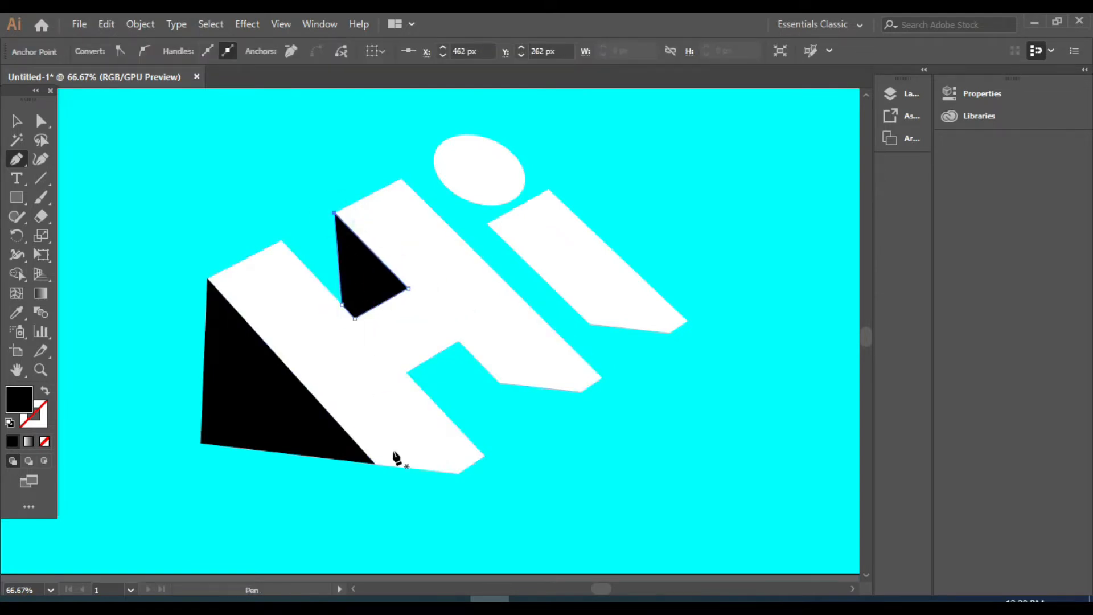
- Draw a closed four-point shape with the Pen tool inside the H's lower notch, with its lower-left corner at about X 588 px, Y 554 px
key(ctrl+plus)
click(586, 439)
click(498, 348)
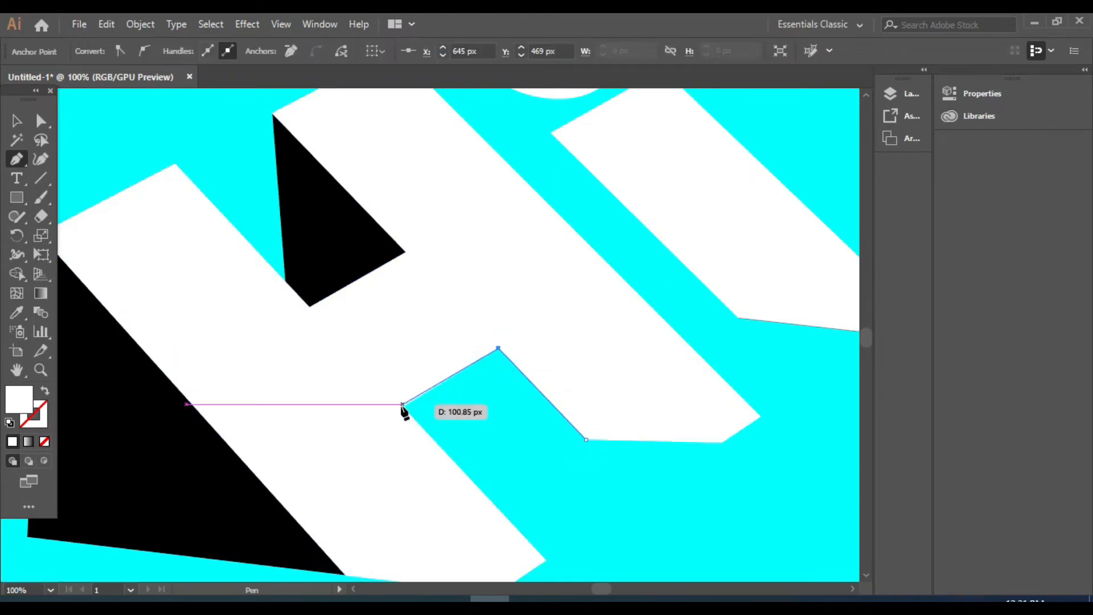
click(402, 405)
click(436, 442)
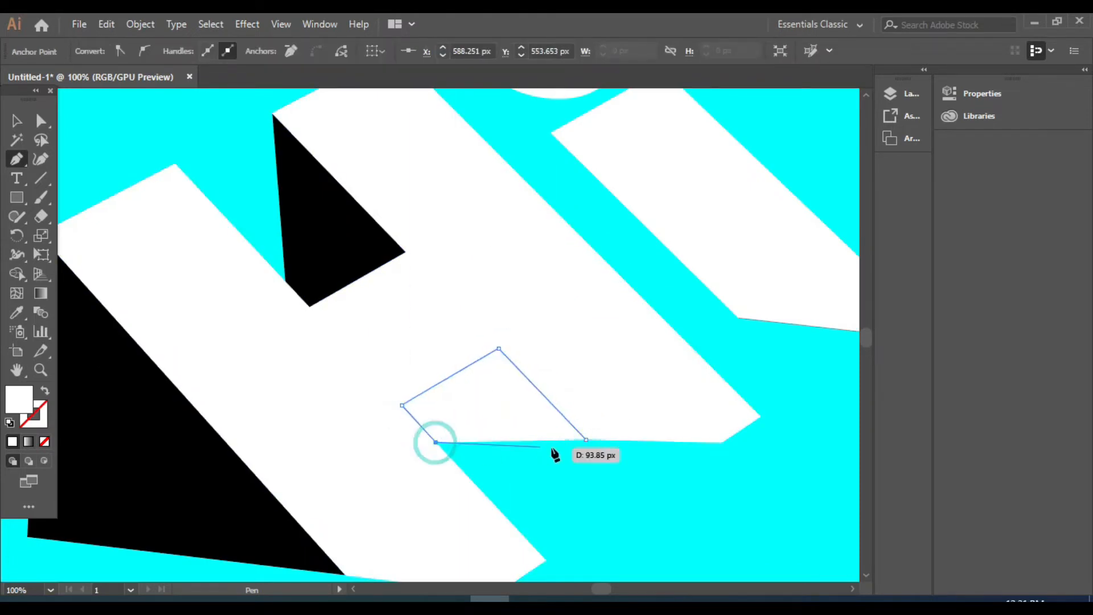
click(586, 439)
- Fill the lower notch shape with black using the Eyedropper on the upper notch shadow
click(16, 312)
click(317, 249)
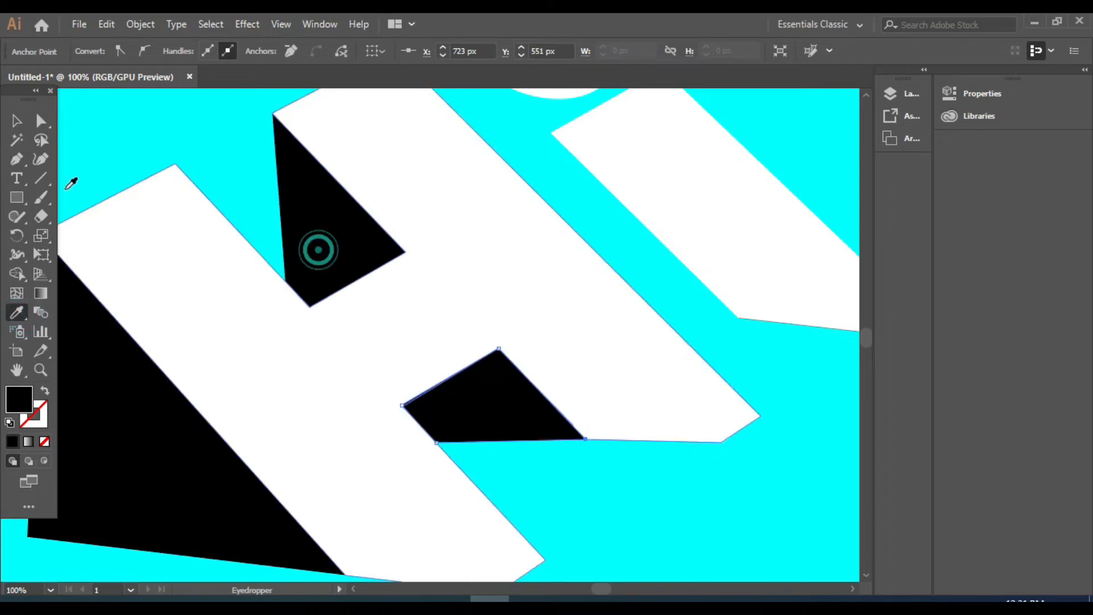
key(v)
scroll(715, 396, down, 3)
scroll(704, 446, up, 3)
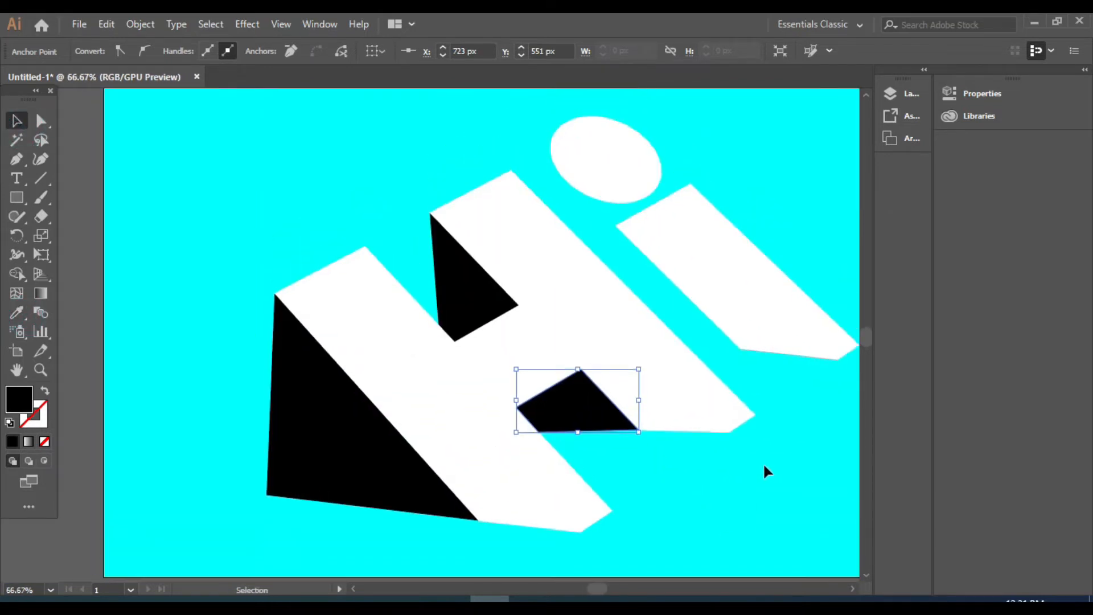
drag(762, 486, 668, 479)
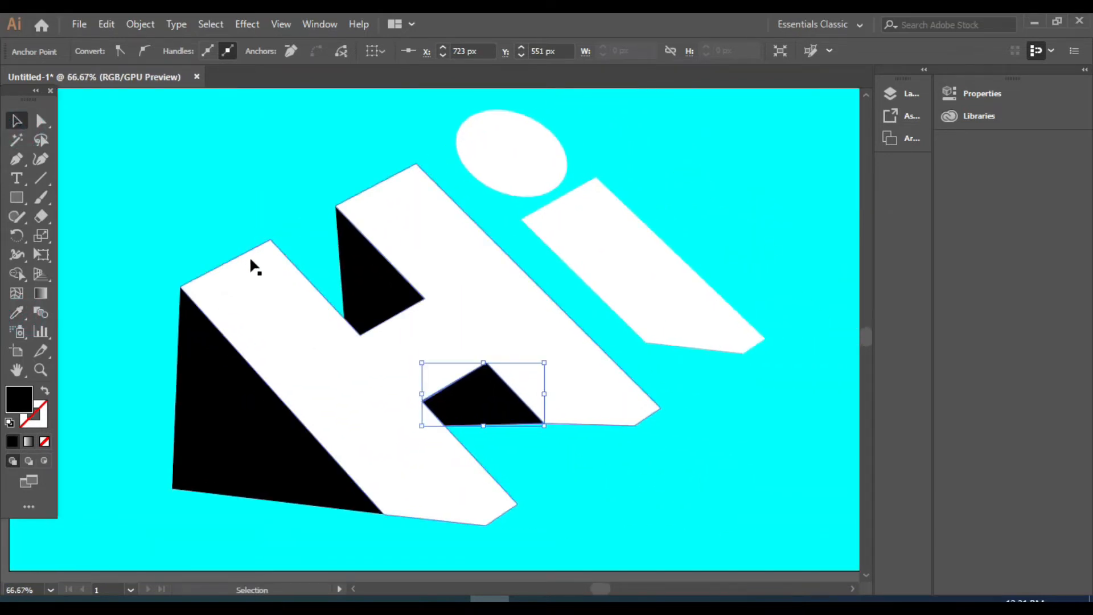
click(16, 159)
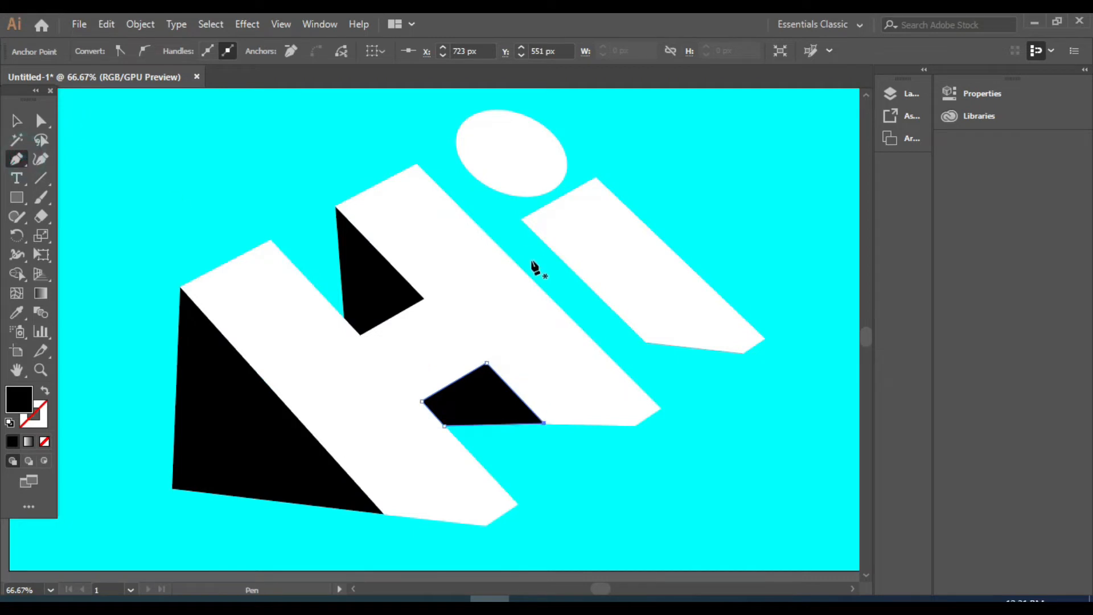
scroll(535, 267, up, 2)
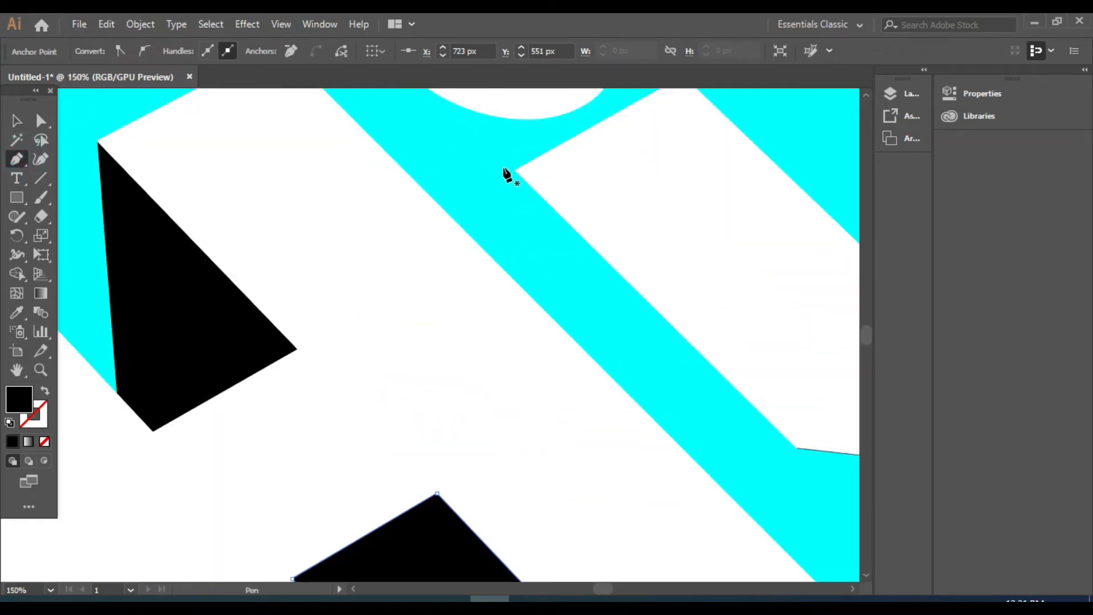
scroll(511, 182, down, 2)
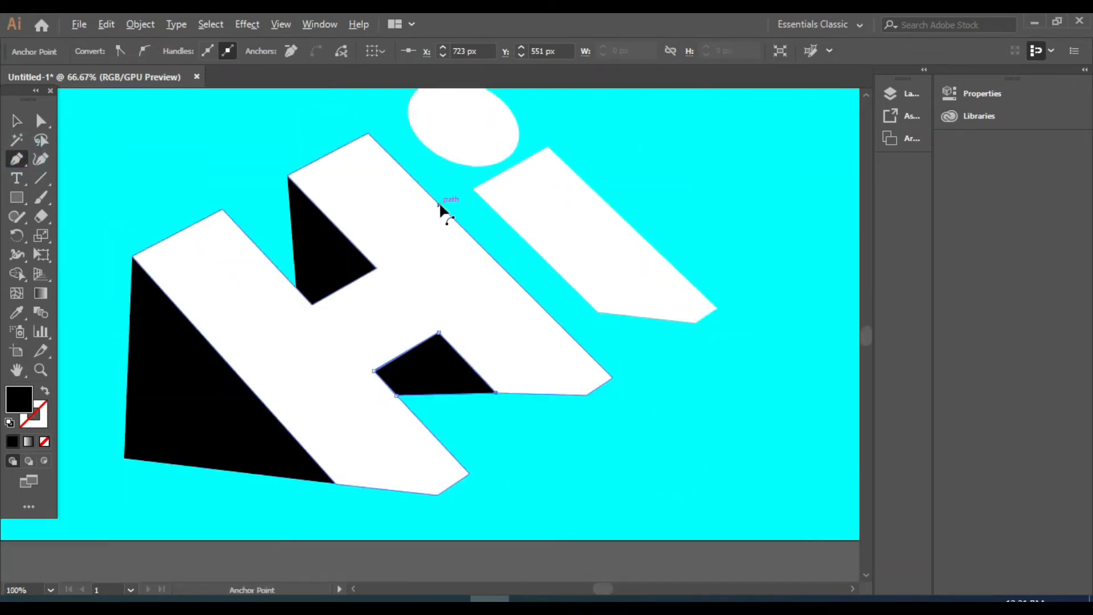
click(473, 190)
click(453, 323)
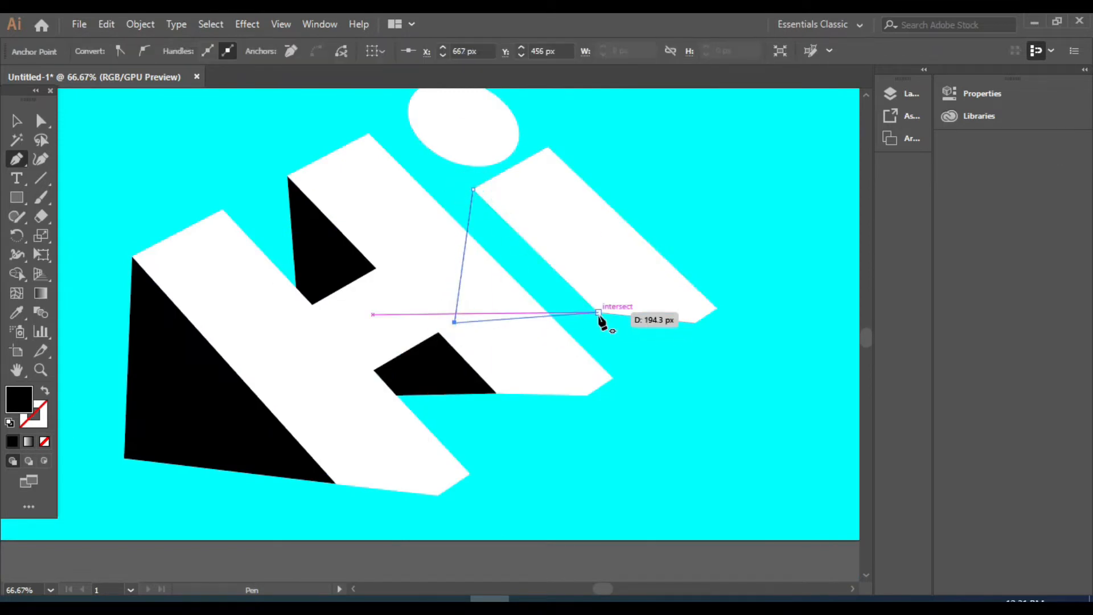
key(ctrl+z)
click(470, 287)
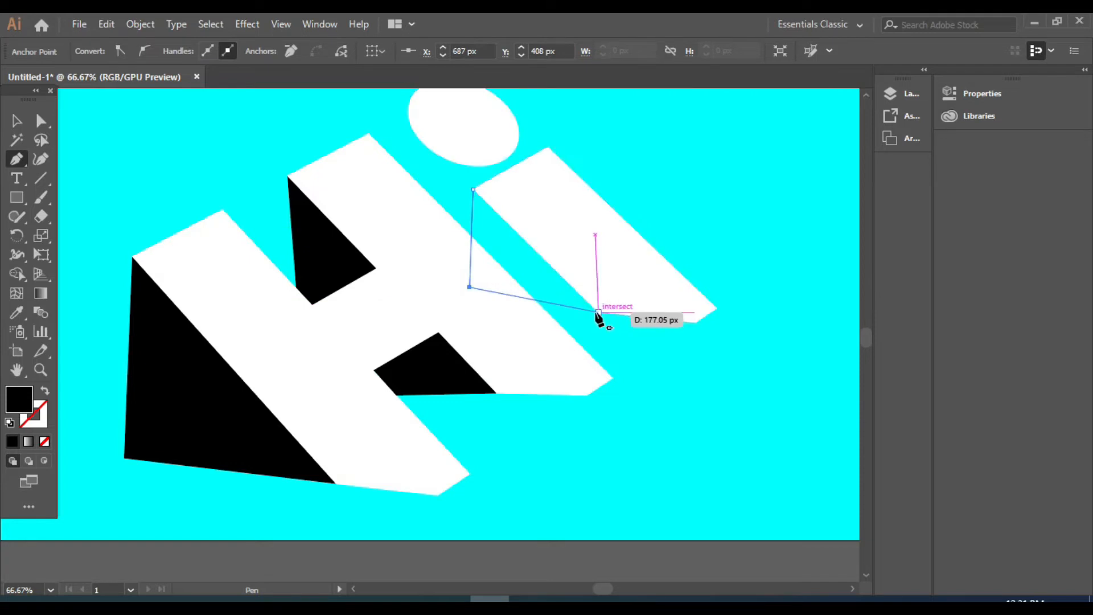
click(598, 312)
click(695, 323)
key(shift+x)
click(474, 189)
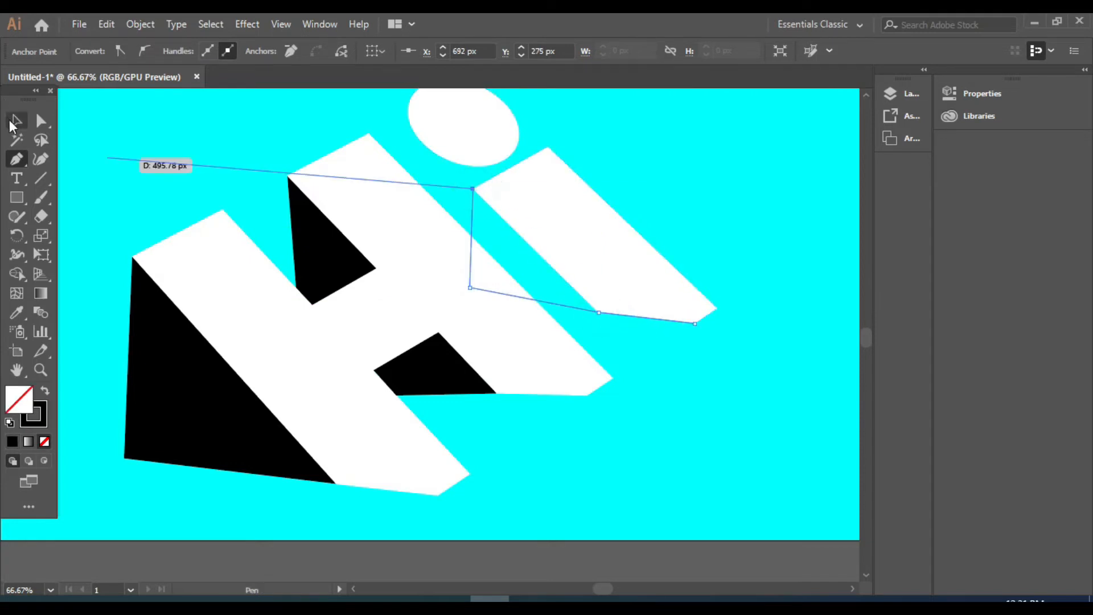
click(16, 121)
click(242, 221)
- Draw a closed shadow shape with the Pen tool along the i stem's left edge, ending its lower corner at about X 861 px, Y 445 px
click(18, 160)
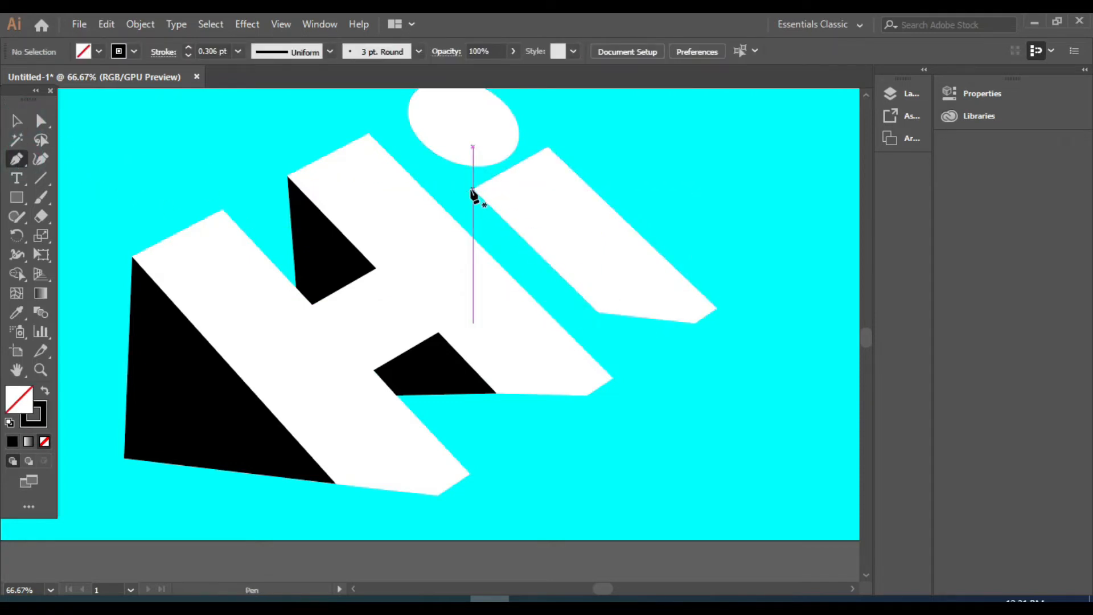
click(473, 190)
mouse_move(463, 262)
mouse_down()
mouse_move(549, 317)
mouse_move(470, 275)
mouse_up()
click(460, 279)
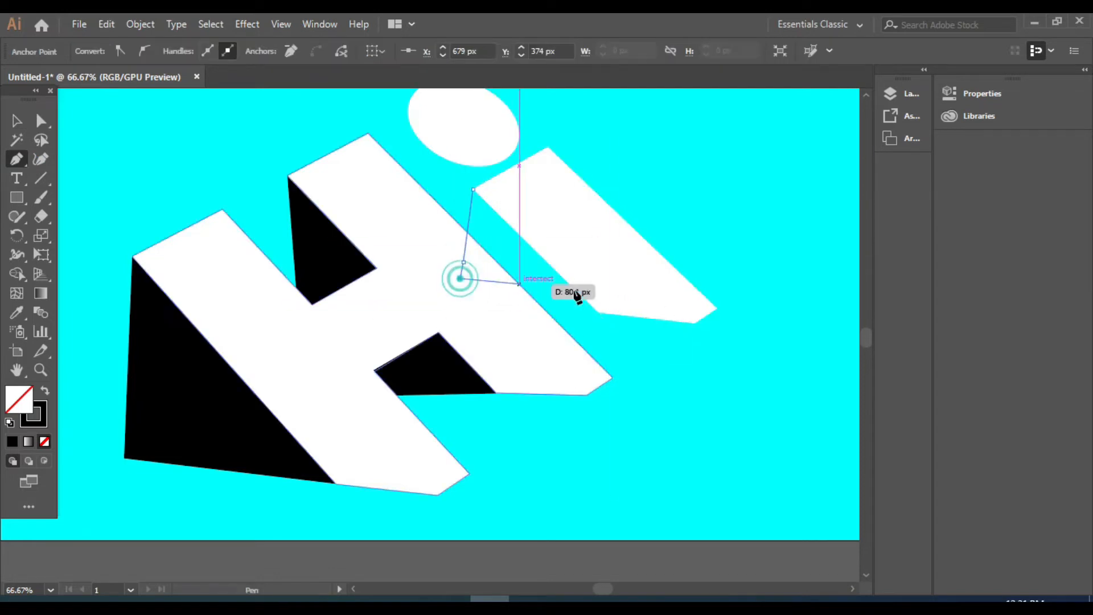
click(599, 315)
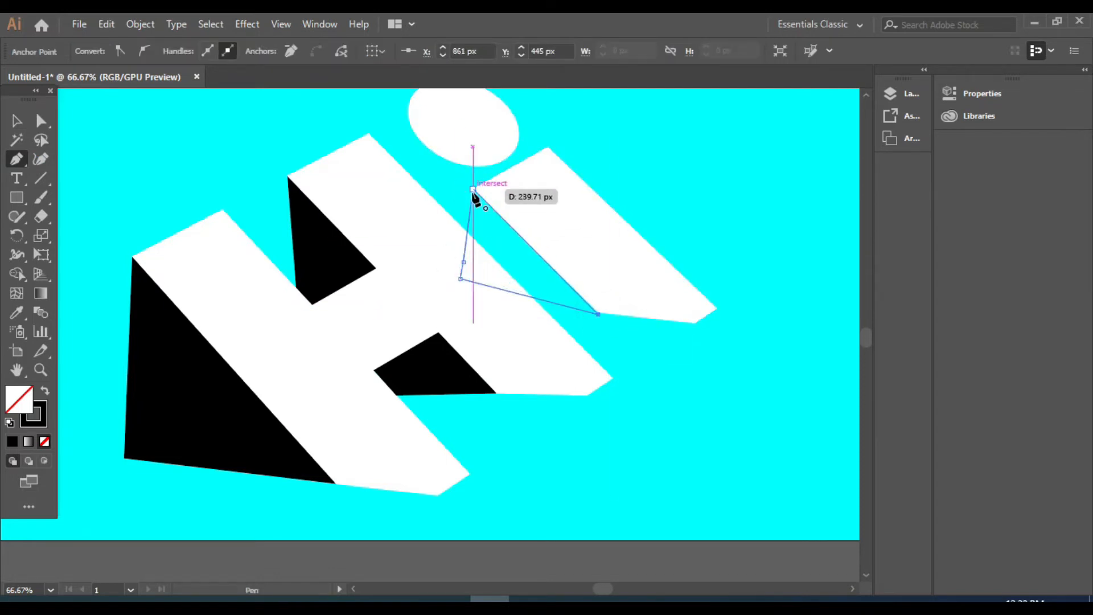
click(472, 190)
- Fill the i stem's shadow shape with black using the Eyedropper and send it to the back
click(16, 312)
click(178, 386)
click(17, 120)
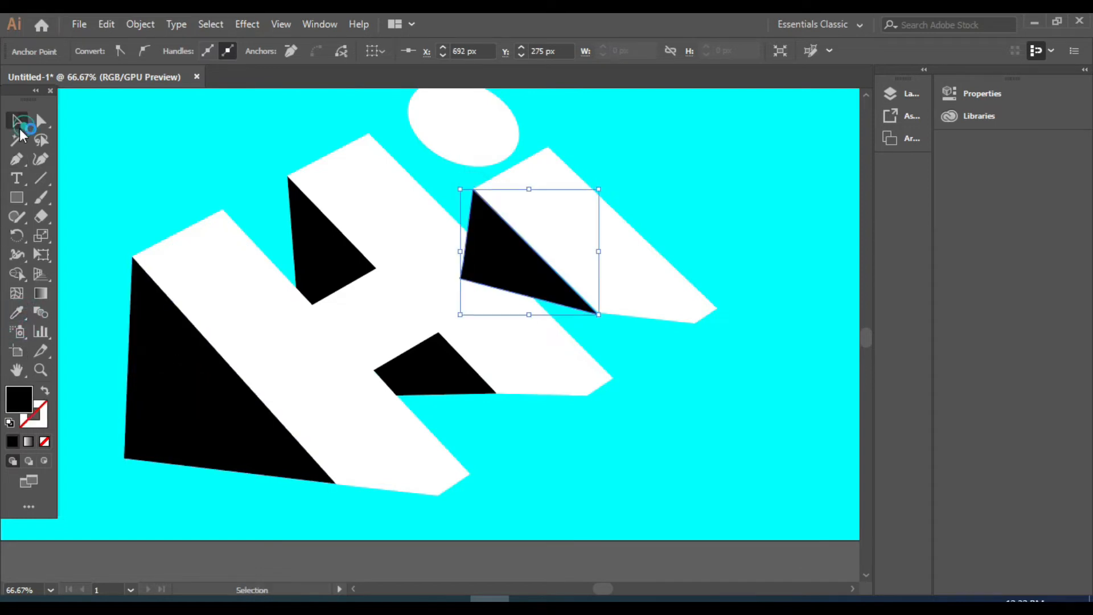
right_click(525, 265)
mouse_move(587, 515)
click(735, 566)
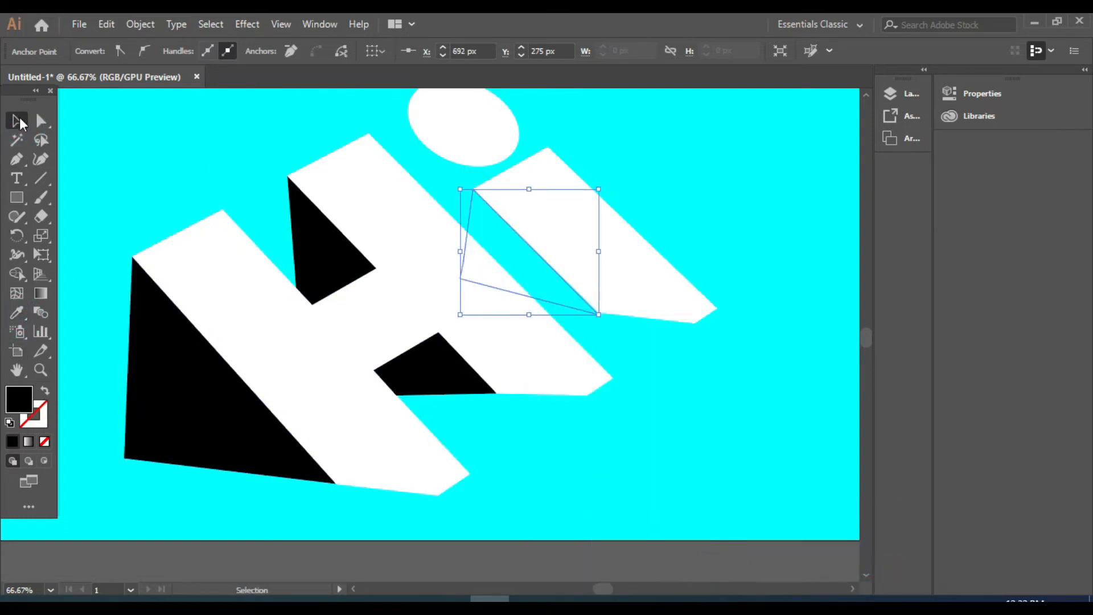
- Unlock the cyan background rectangle and send it to the back, behind the i stem's shadow
click(903, 94)
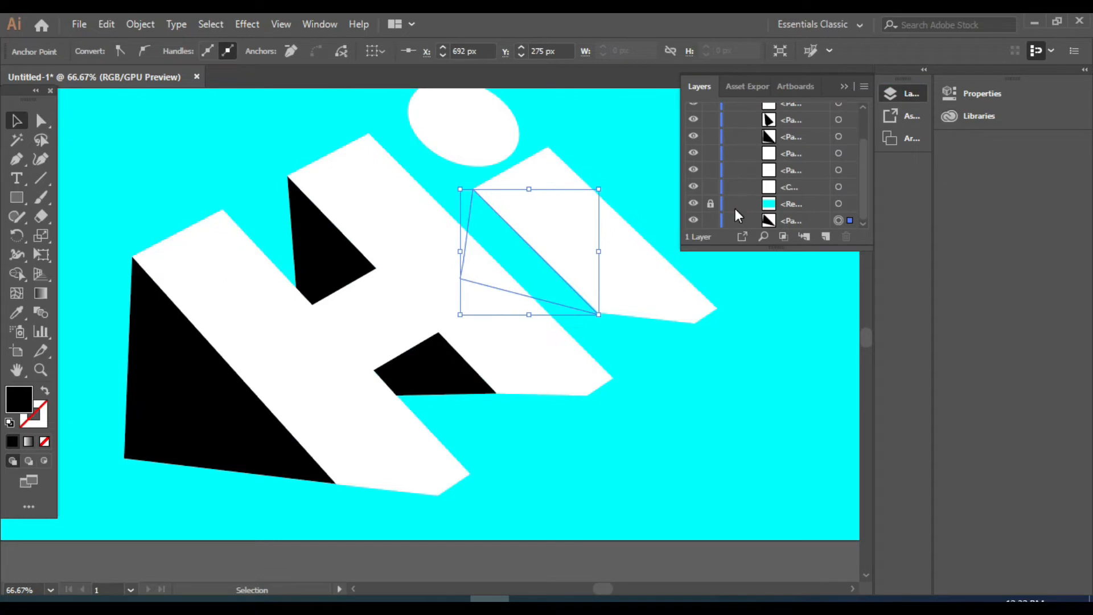
click(711, 203)
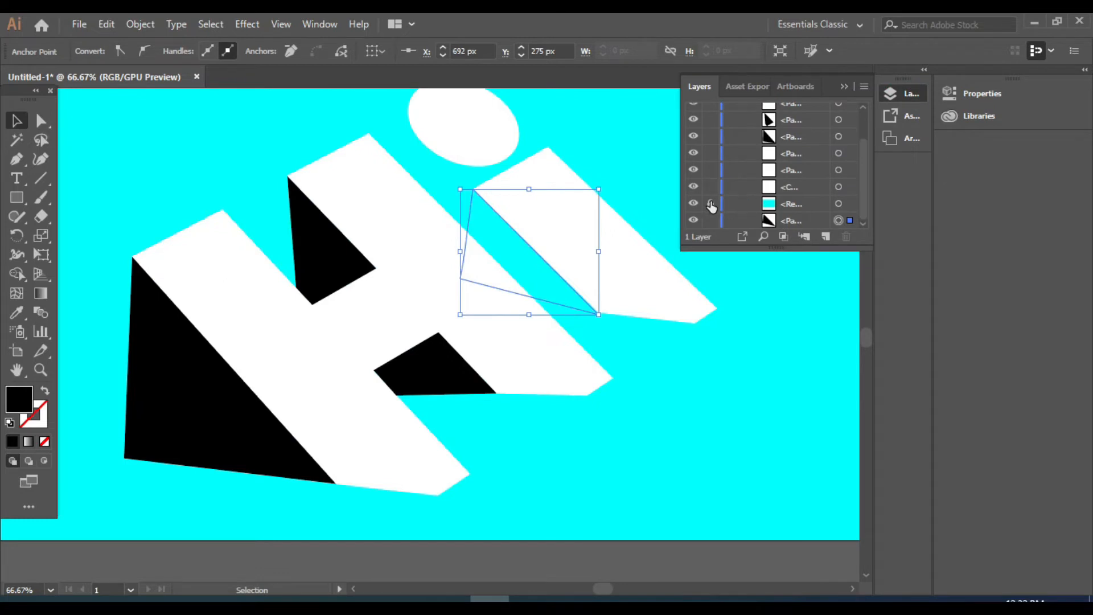
click(702, 431)
right_click(740, 395)
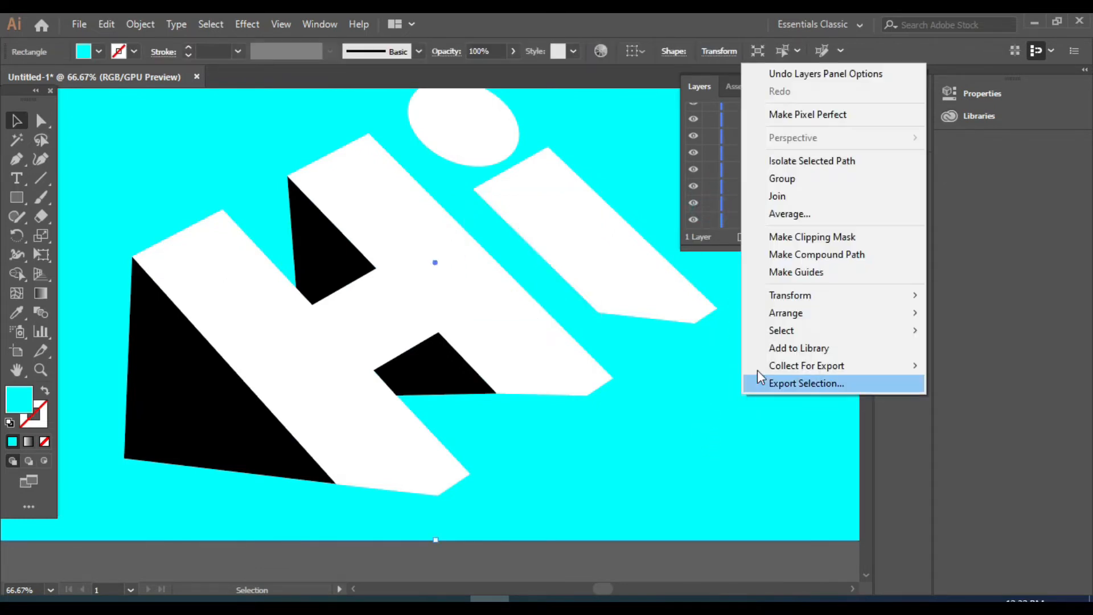
click(655, 367)
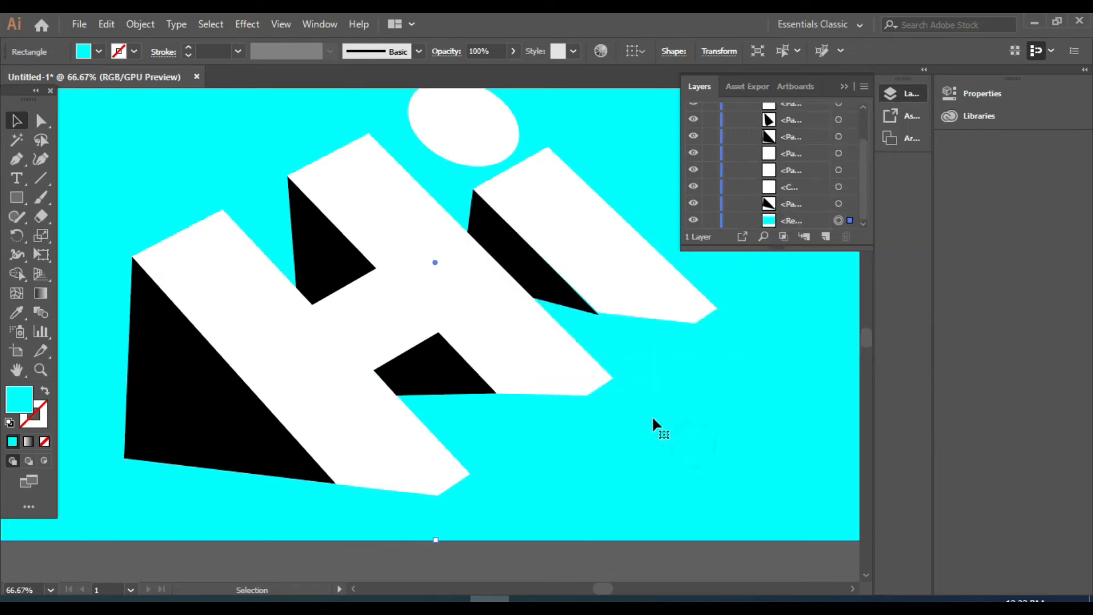
click(520, 211)
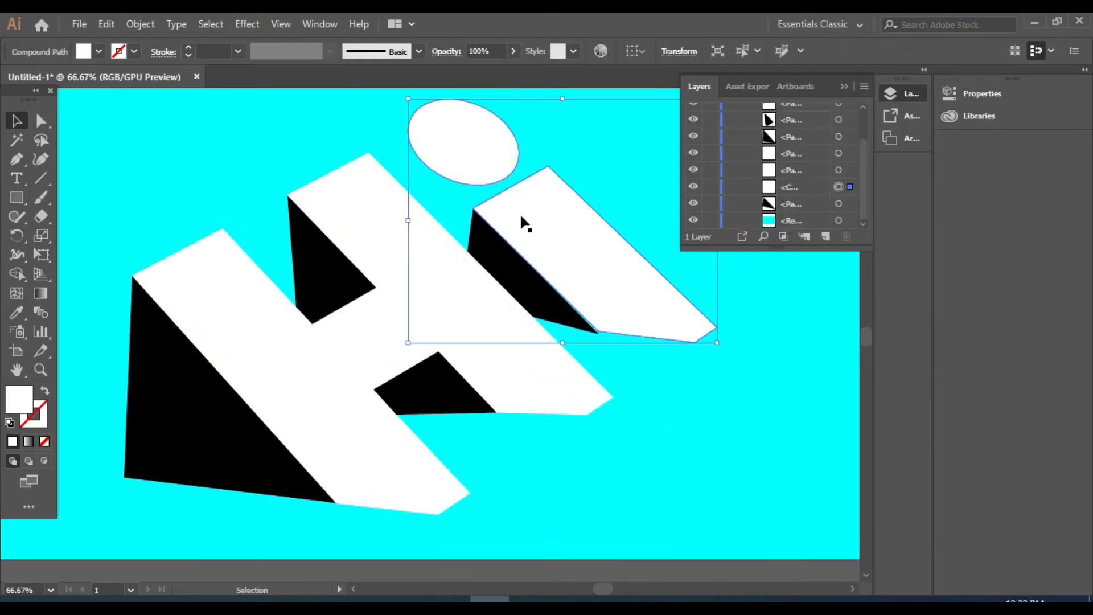
right_click(573, 324)
click(796, 310)
click(441, 139)
click(17, 161)
click(17, 121)
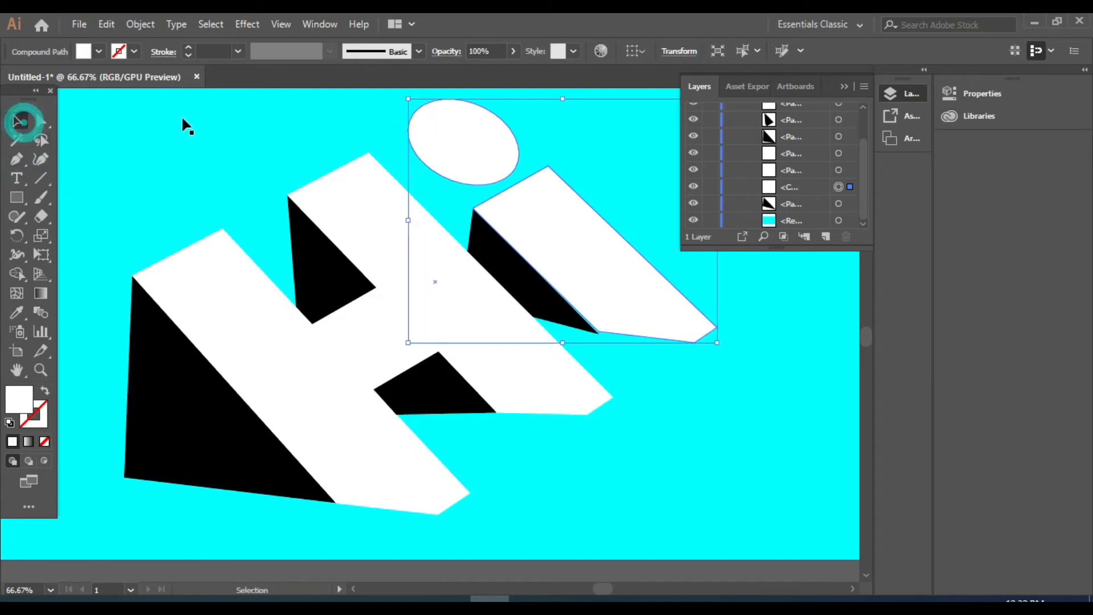
click(182, 117)
- Draw a closed side shape with the Pen tool from the i dot's lower curve, with its lower-right corner at about X 762 px, Y 445 px
click(18, 161)
click(408, 138)
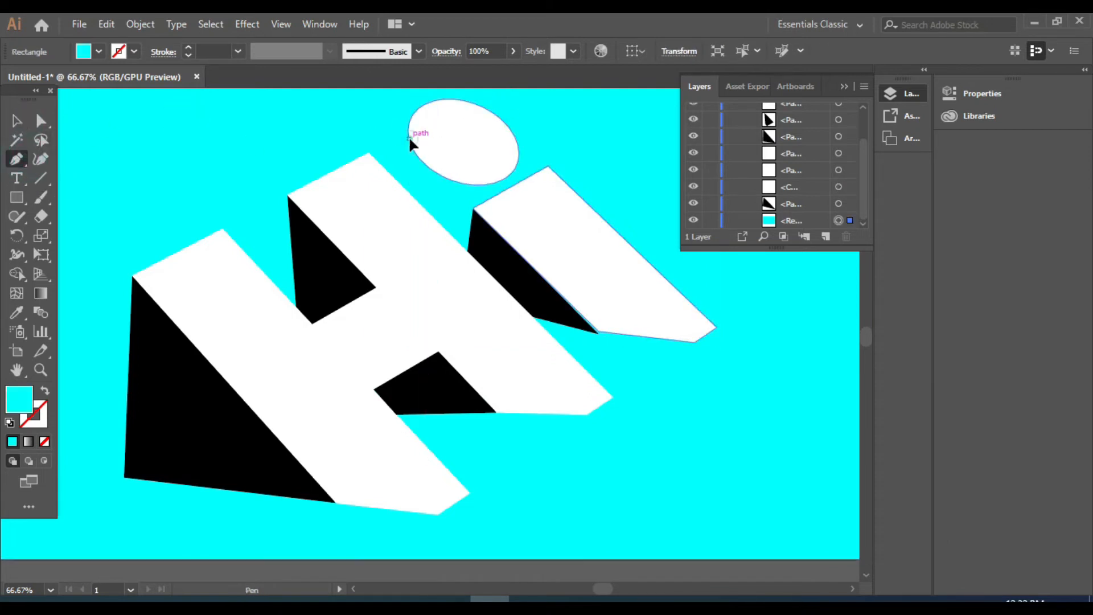
drag(516, 166, 620, 248)
key(ctrl+z)
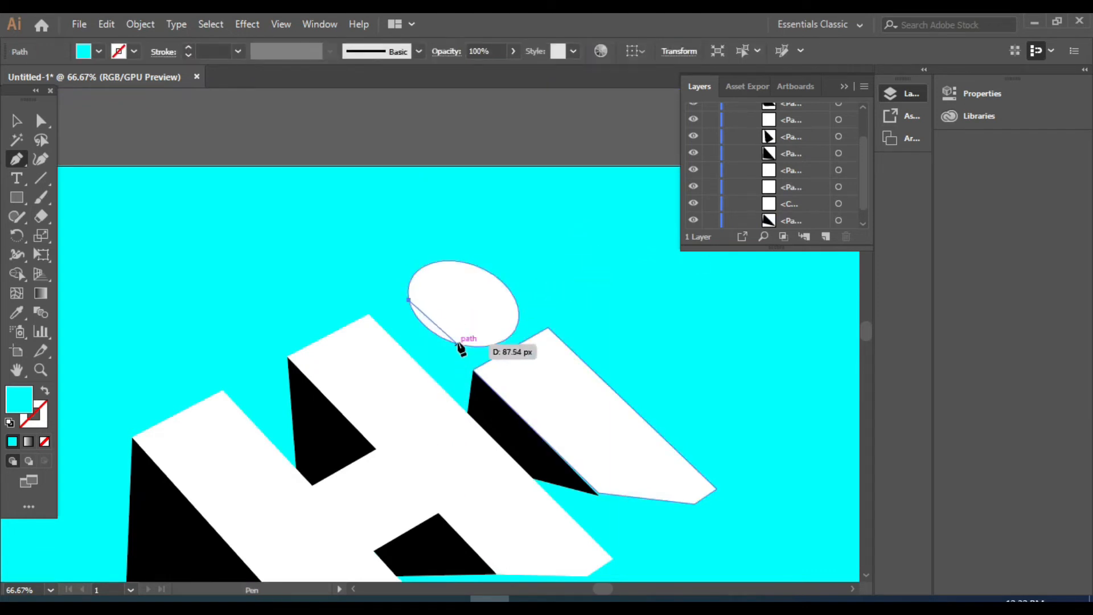
drag(461, 345, 507, 356)
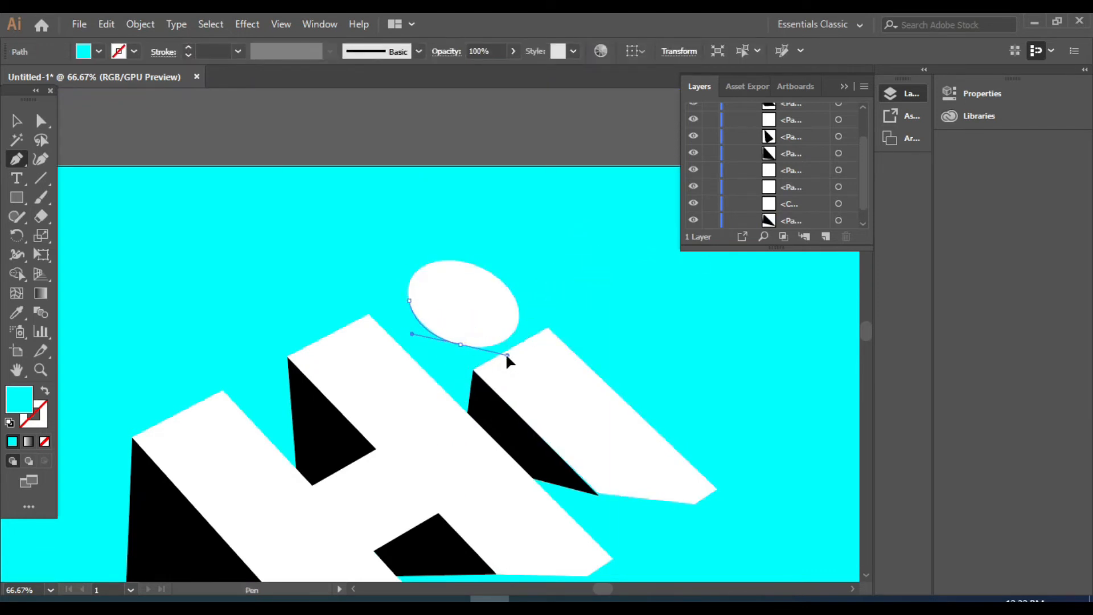
click(519, 320)
scroll(523, 322, down, 3)
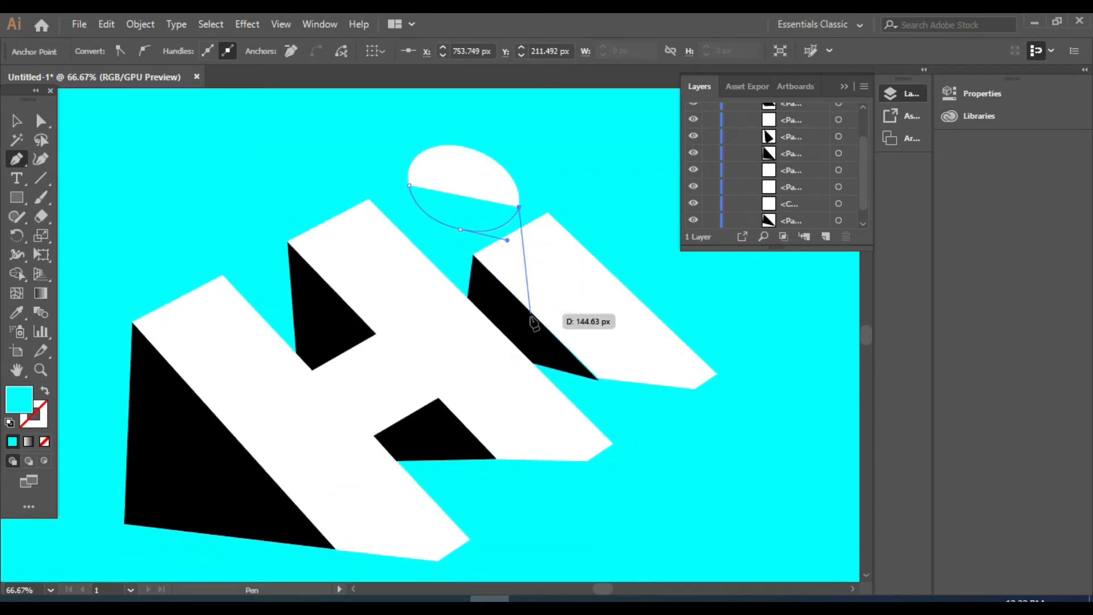
click(525, 380)
click(421, 346)
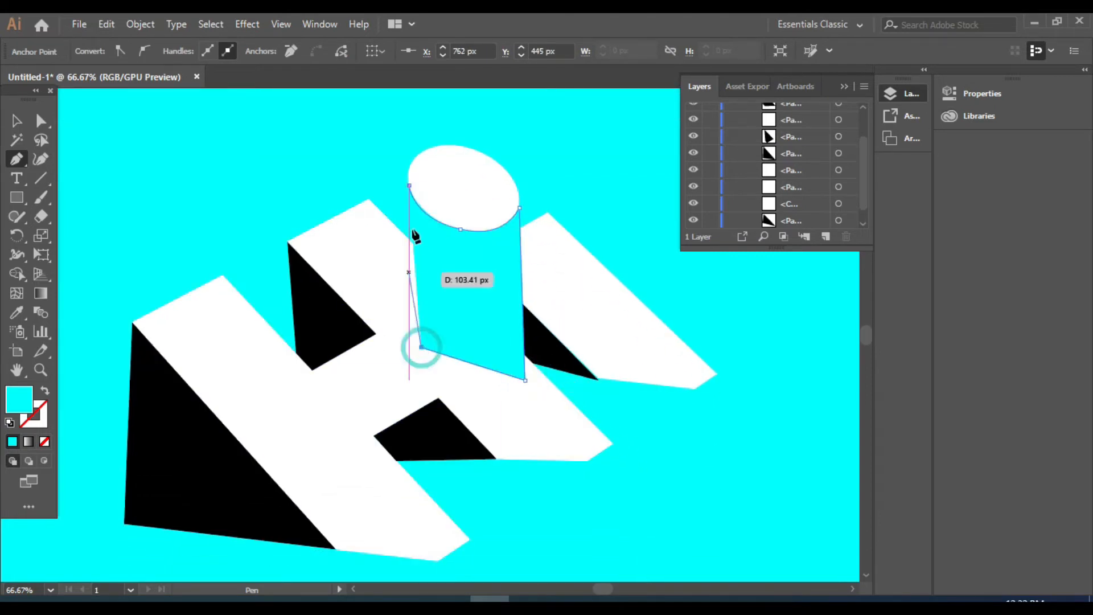
click(408, 311)
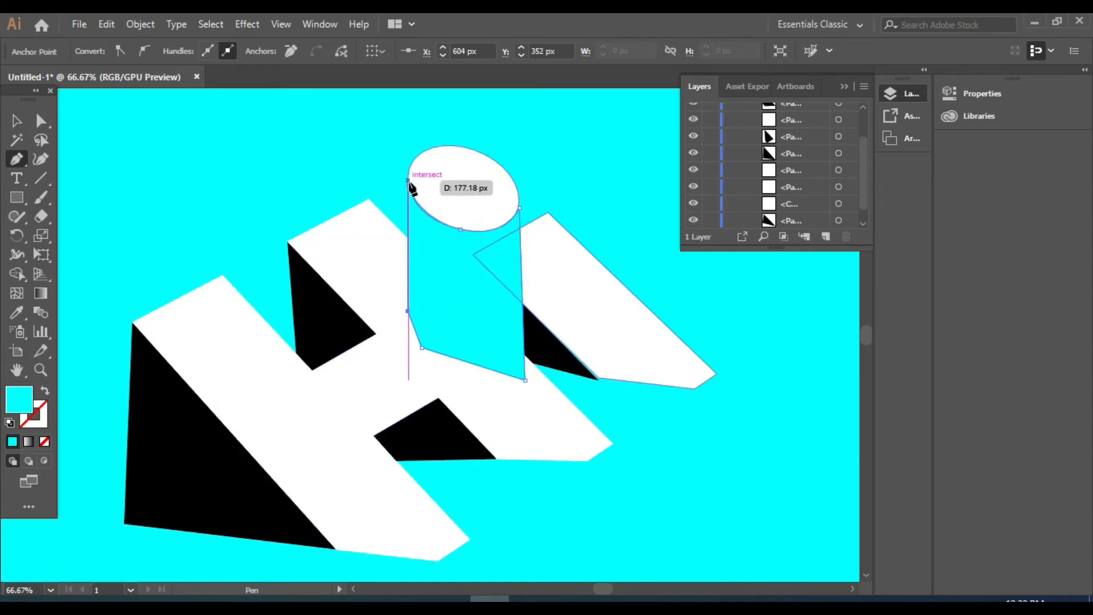
click(409, 184)
- Fill the side shape below the i dot with black using the Eyedropper on an existing shadow
click(17, 312)
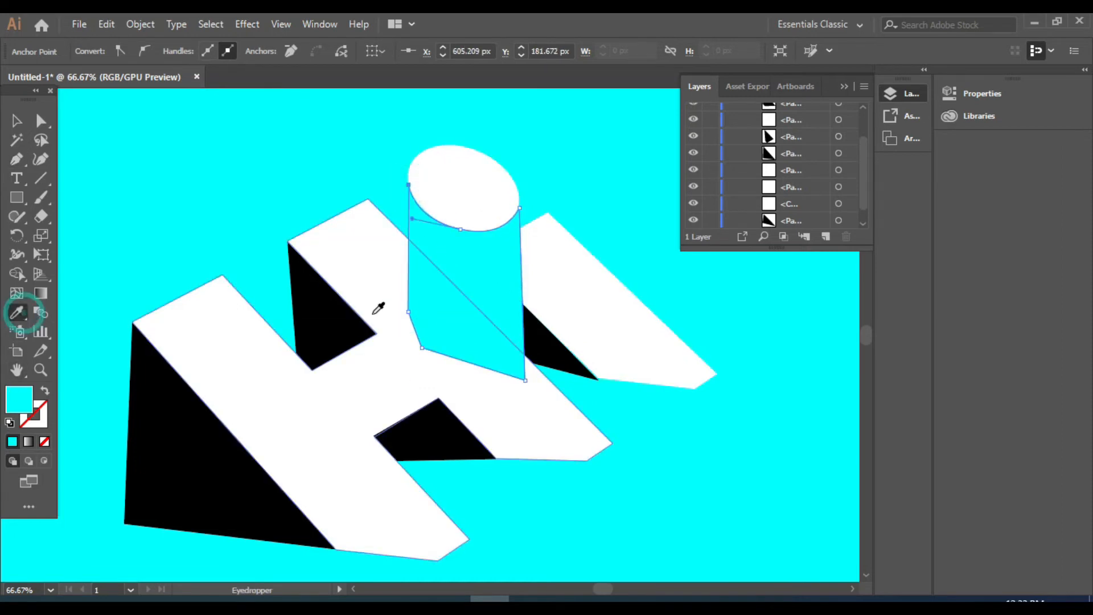
click(332, 322)
key(v)
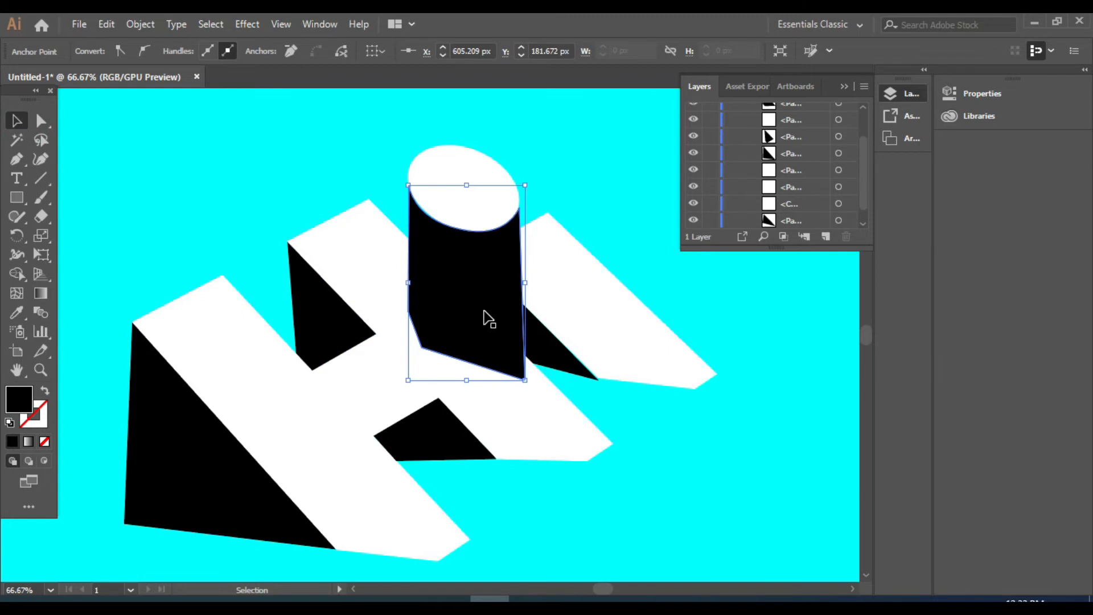
- Bring the white H face to the front so that it covers the dot's black side
click(516, 402)
right_click(516, 402)
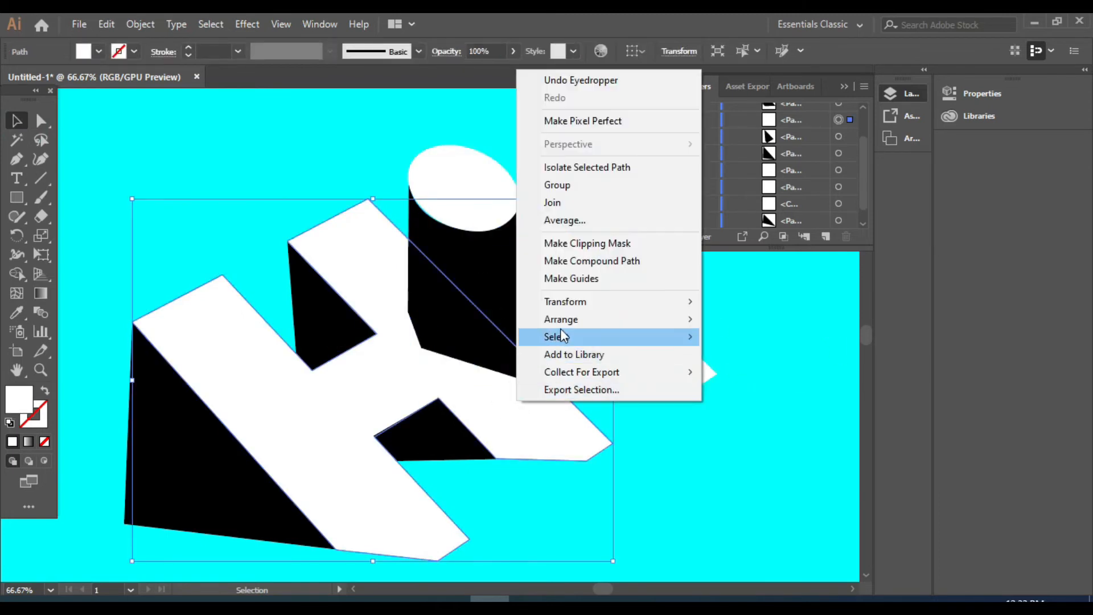
mouse_move(587, 317)
click(775, 319)
- Bring the white i compound path to the front, above the dot's black side shape
click(570, 306)
click(582, 303)
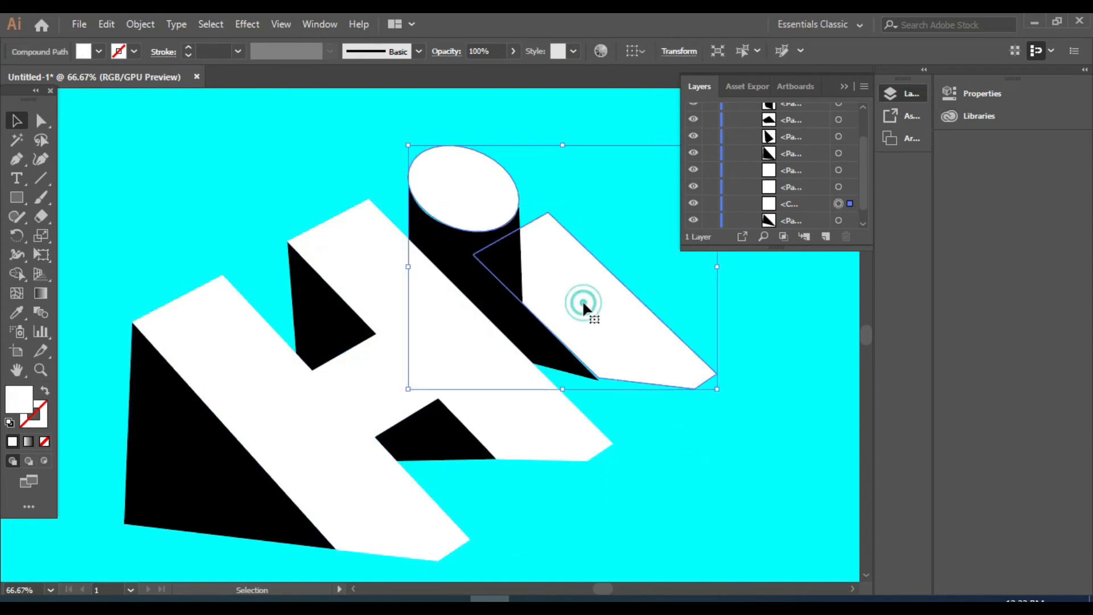
right_click(584, 307)
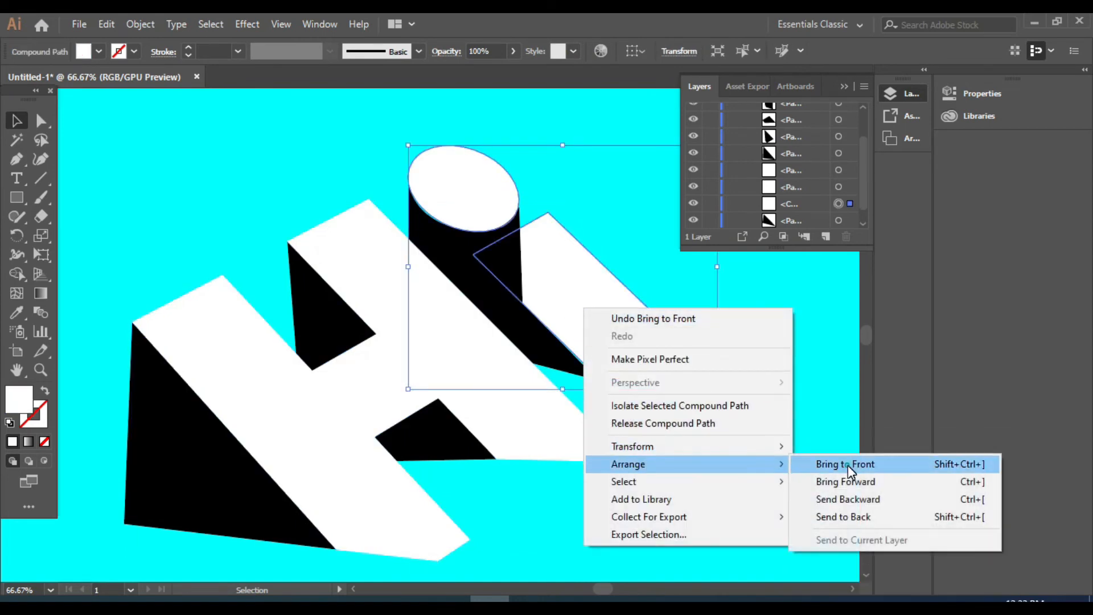
click(846, 464)
click(714, 493)
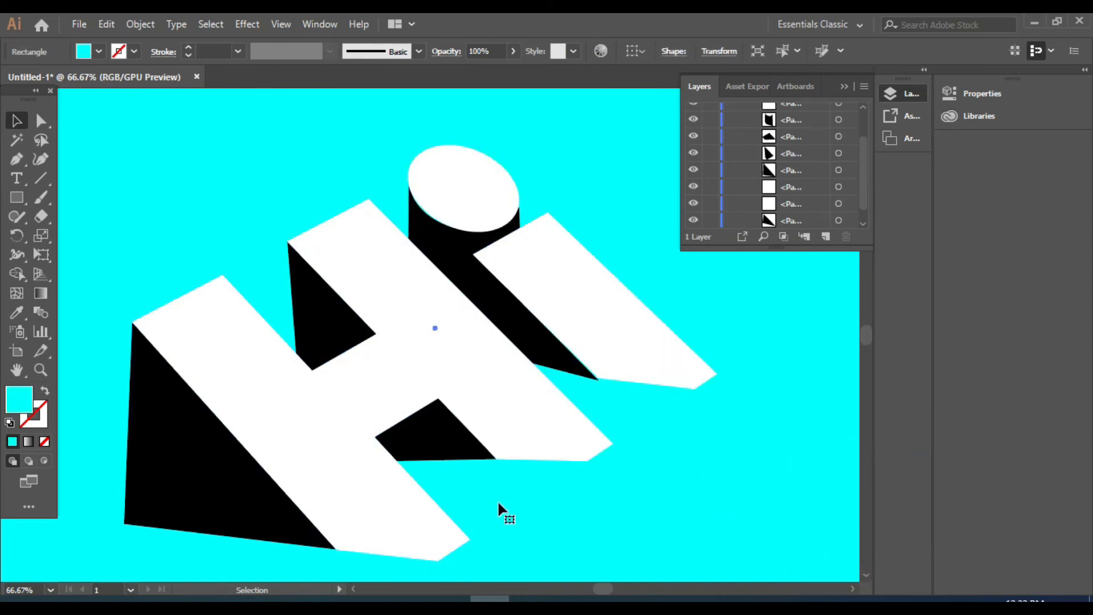
click(13, 162)
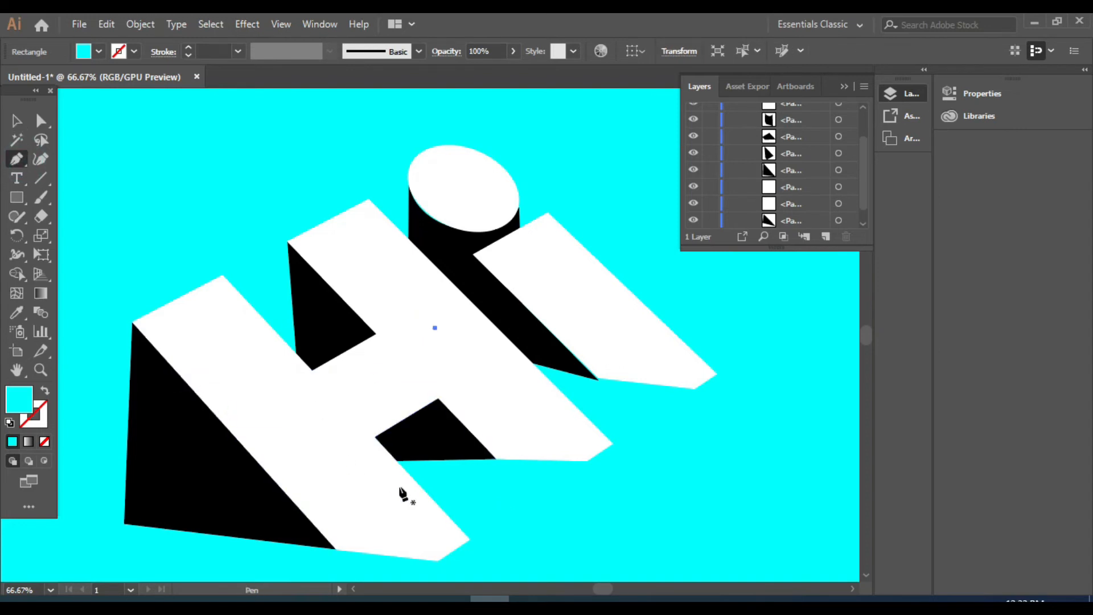
- Draw a small closed triangle with the Pen tool along the H's front leg, with its lower corner at X 688 px, Y 660 px
click(432, 498)
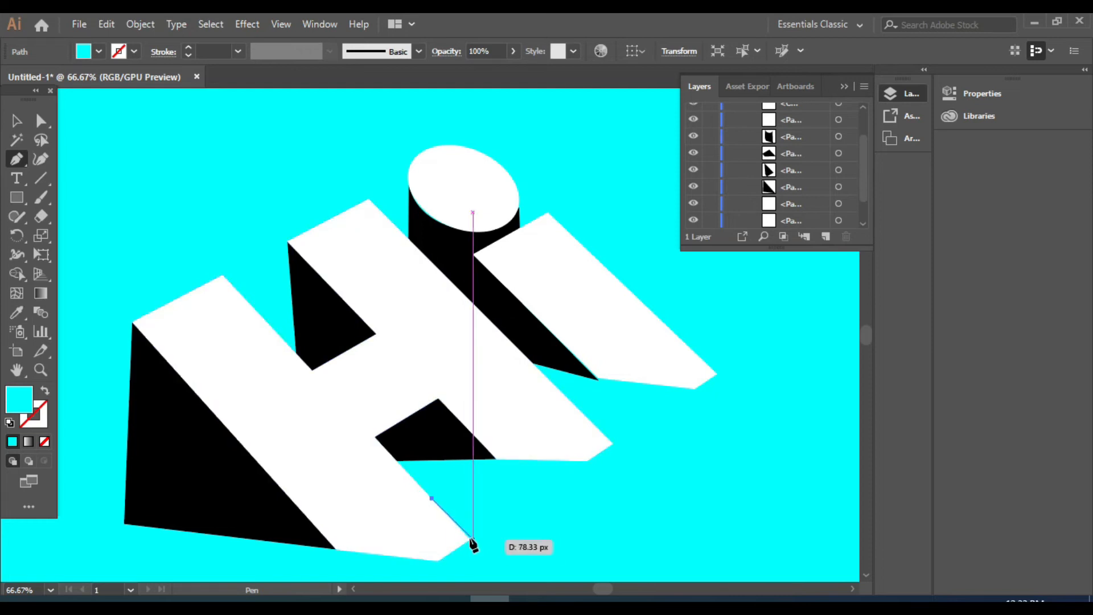
scroll(471, 539, up, 3)
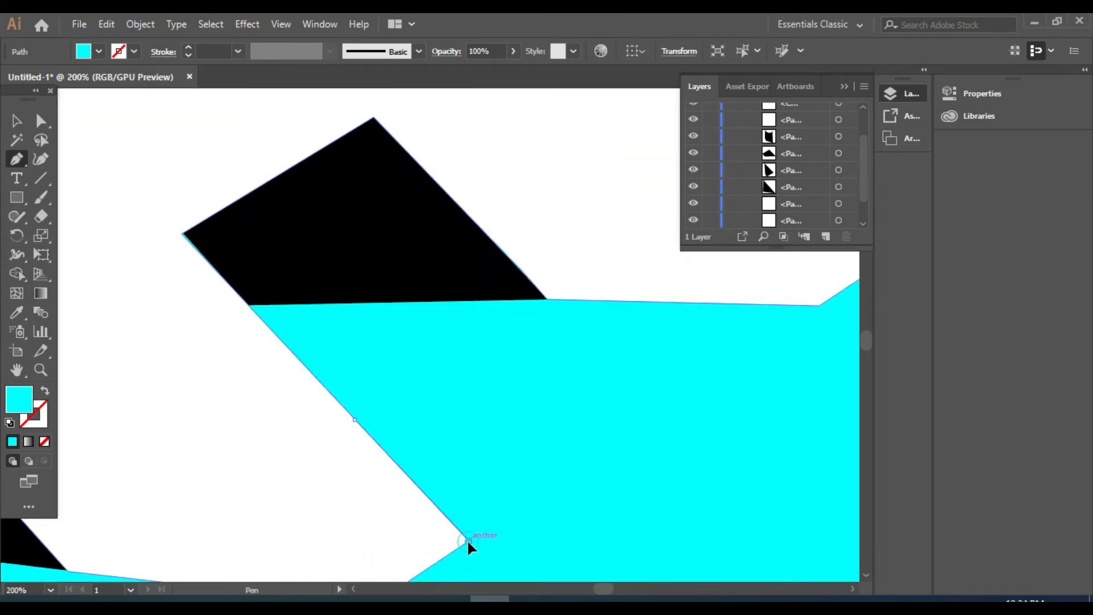
click(470, 540)
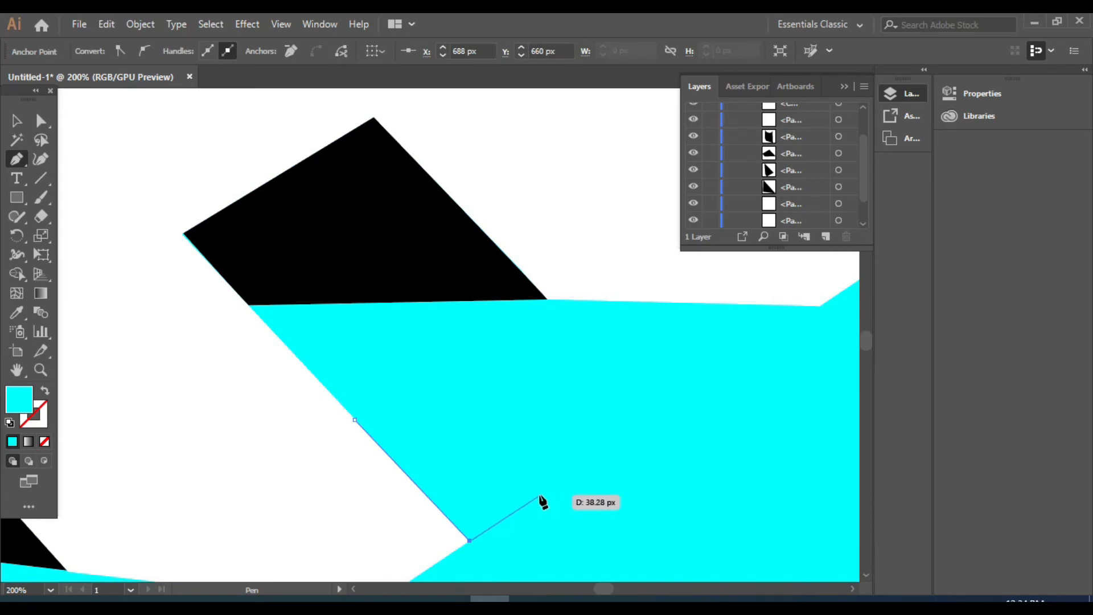
click(537, 500)
click(355, 419)
scroll(361, 422, down, 3)
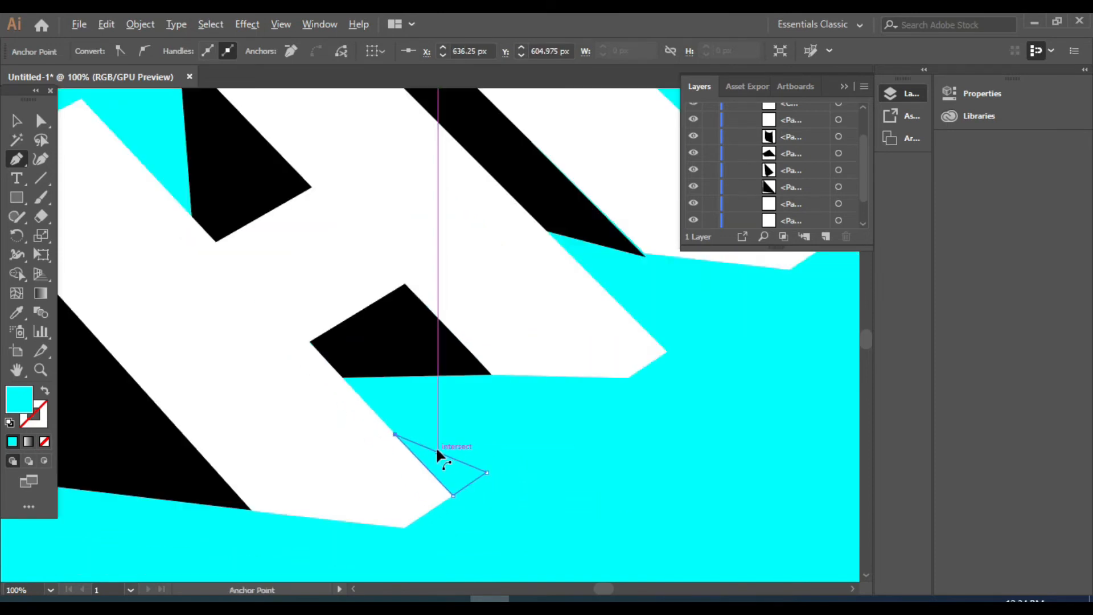
- Fill the new triangle beside the H's front leg with the darker orange swatch
scroll(437, 455, down, 1)
click(20, 118)
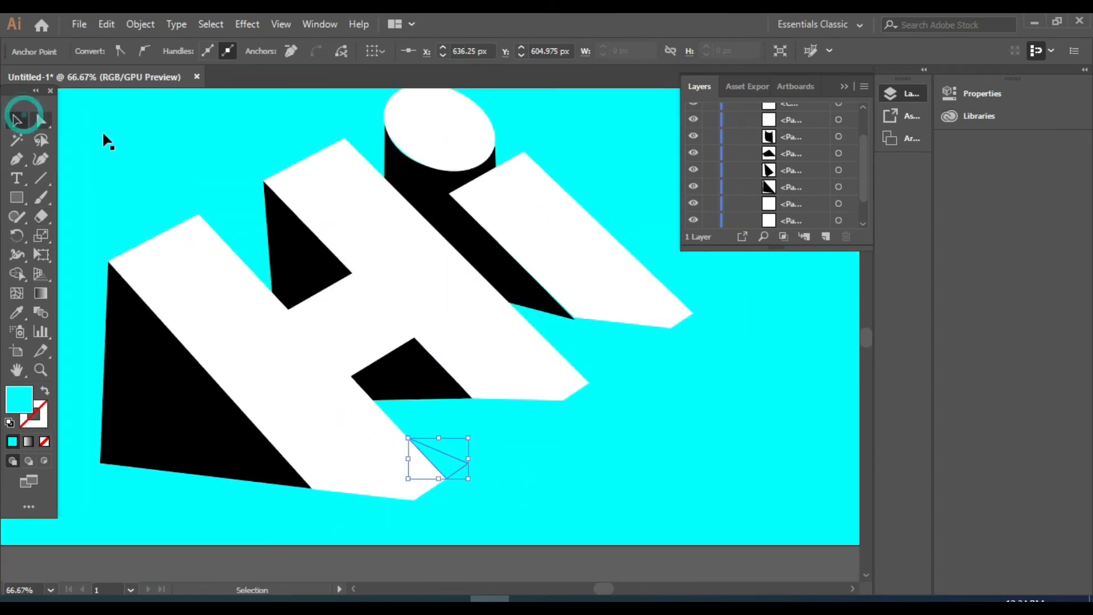
click(444, 473)
click(98, 51)
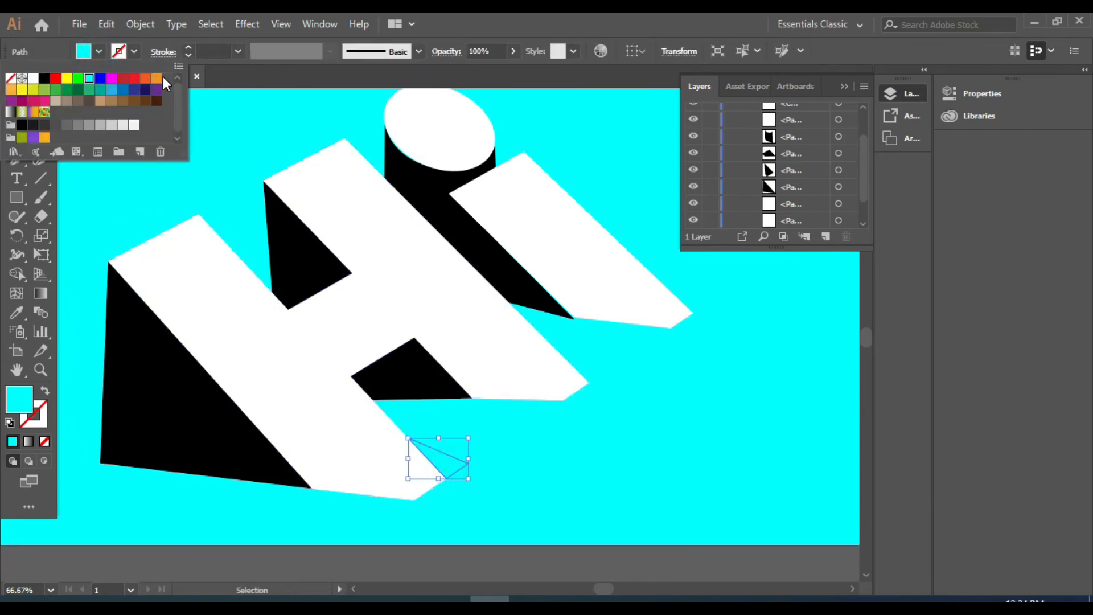
click(156, 78)
click(145, 78)
click(592, 433)
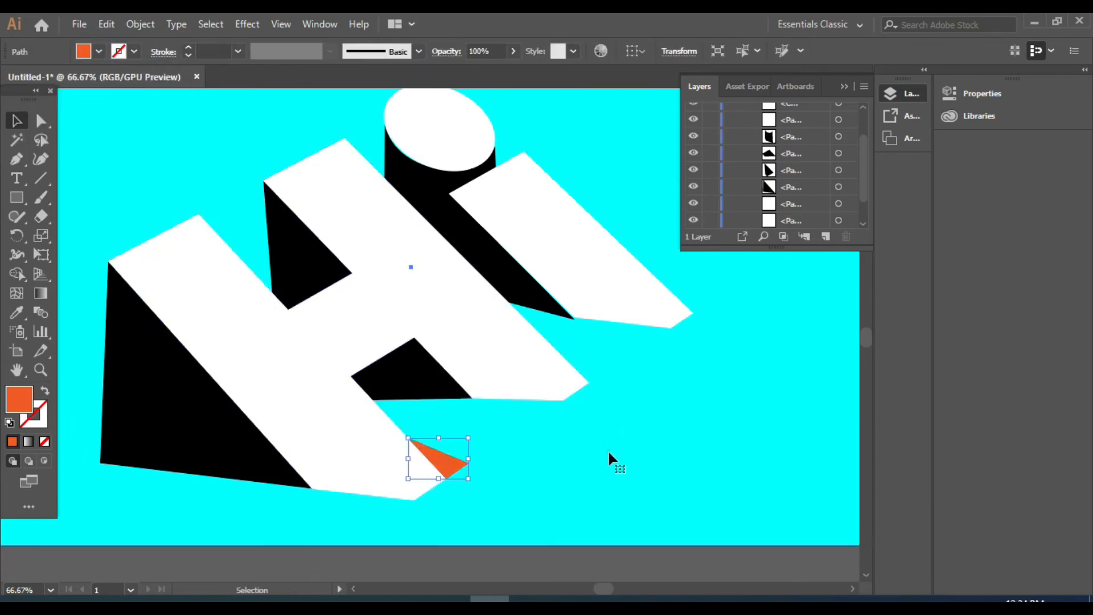
- Enlarge the orange triangle slightly and nudge it left against the edge of the H's front leg
click(440, 459)
drag(468, 438, 472, 432)
key(Left)
key(Left)
key(Left)
key(Left)
key(Left)
key(Left)
key(Left)
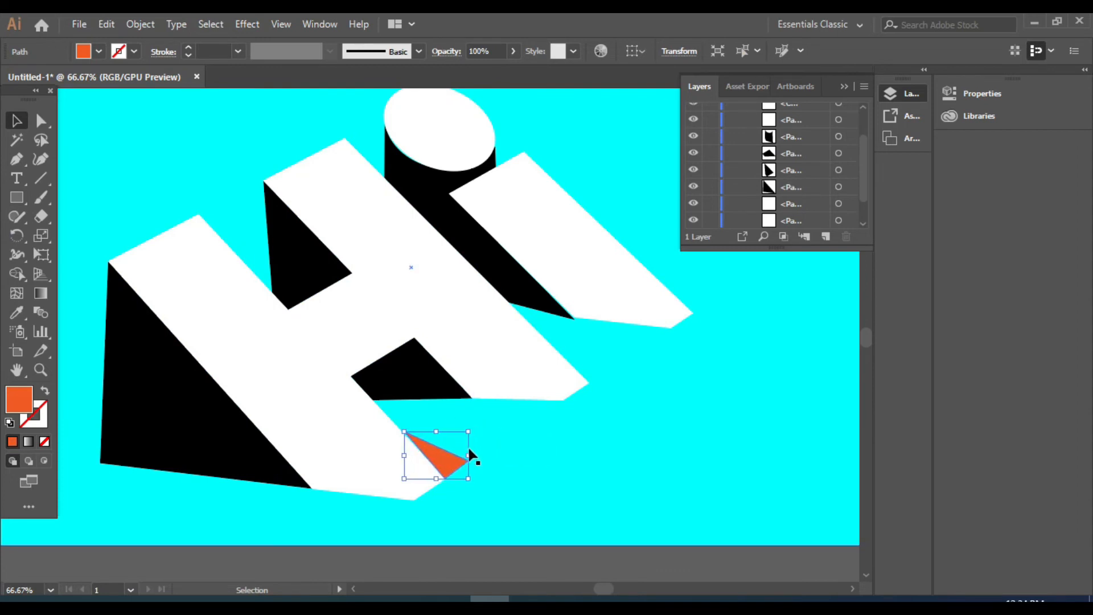
click(542, 479)
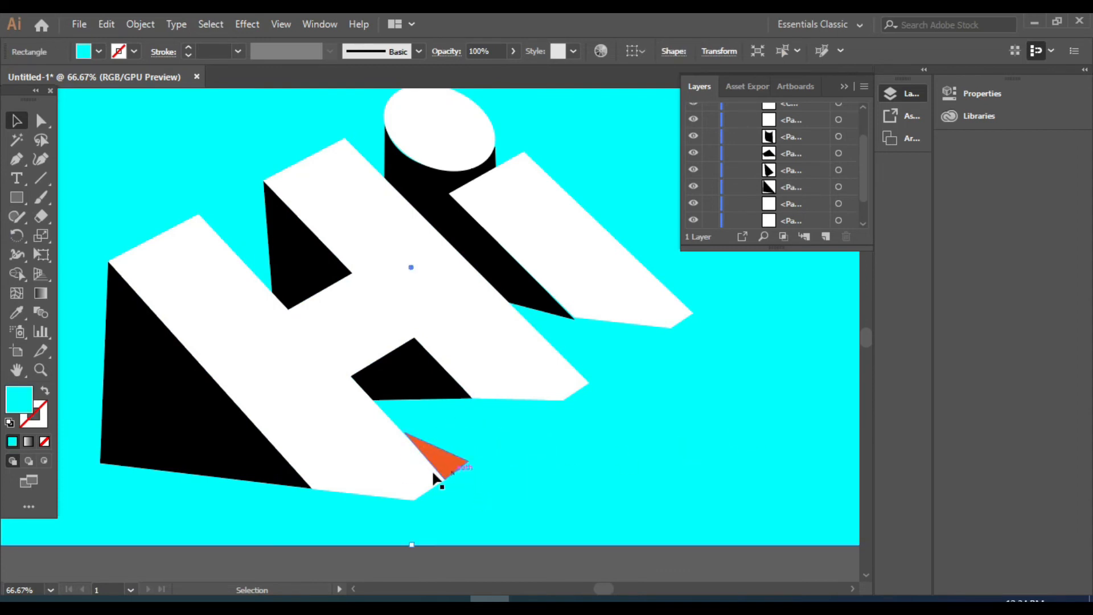
- Move the triangle's upper anchor point onto the H's edge at X 629 px, Y 597 px using Direct Selection
scroll(450, 468, up, 2)
click(41, 121)
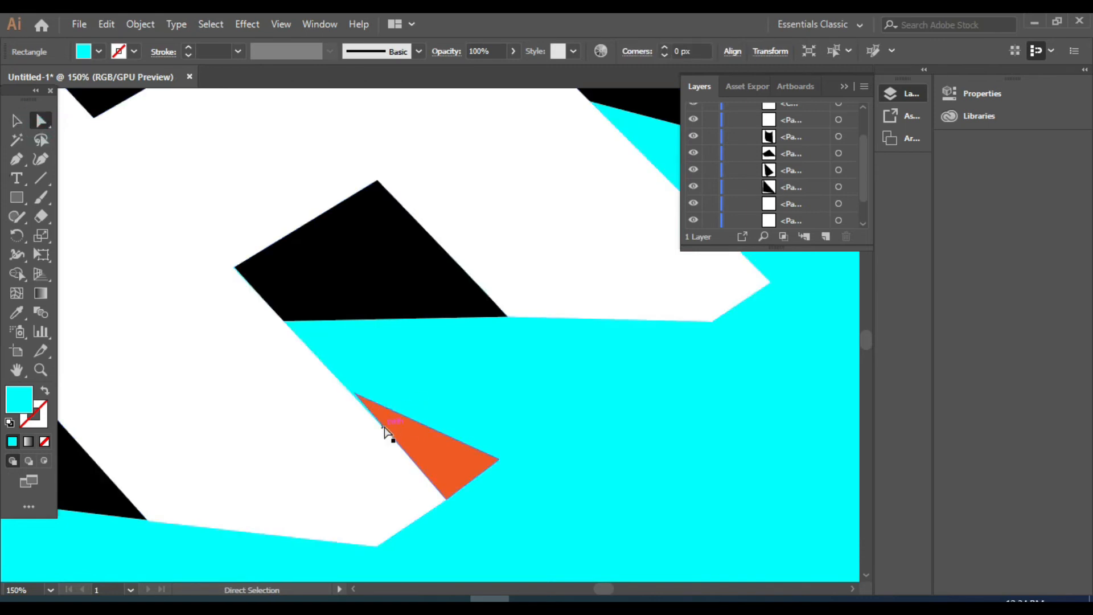
scroll(381, 430, up, 2)
click(326, 363)
drag(326, 364, 317, 361)
click(16, 121)
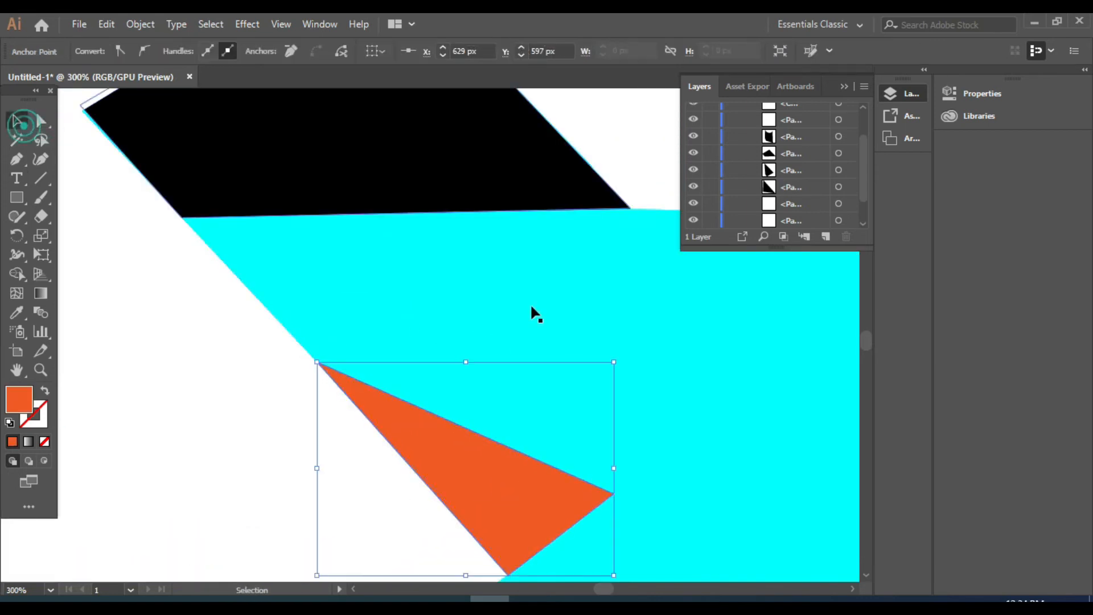
click(545, 319)
- Delete the orange triangle beside the H's front leg
scroll(644, 350, down, 3)
scroll(597, 347, up, 2)
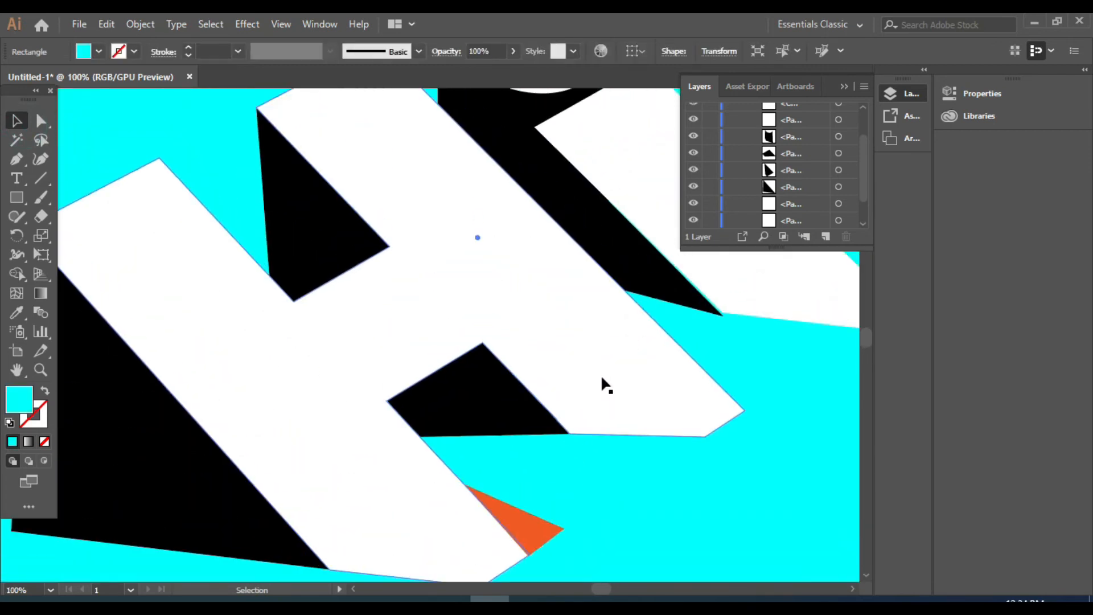
click(551, 541)
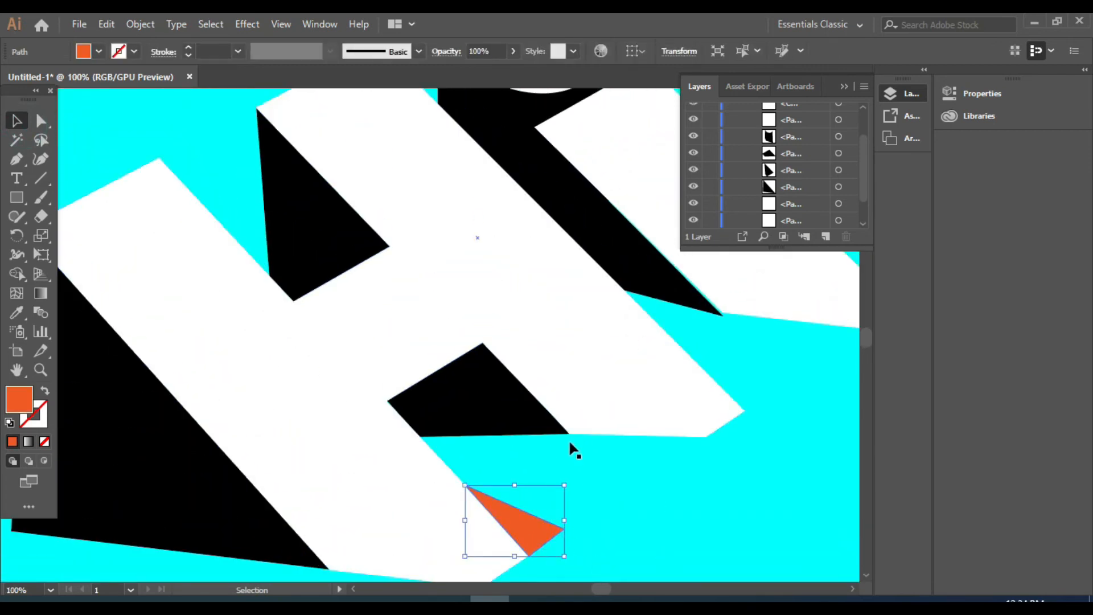
key(Delete)
- Draw a larger closed orange triangle with the Pen tool beside the H's front leg, its outer tip at X 767 px, Y 635 px
key(ctrl+minus)
key(p)
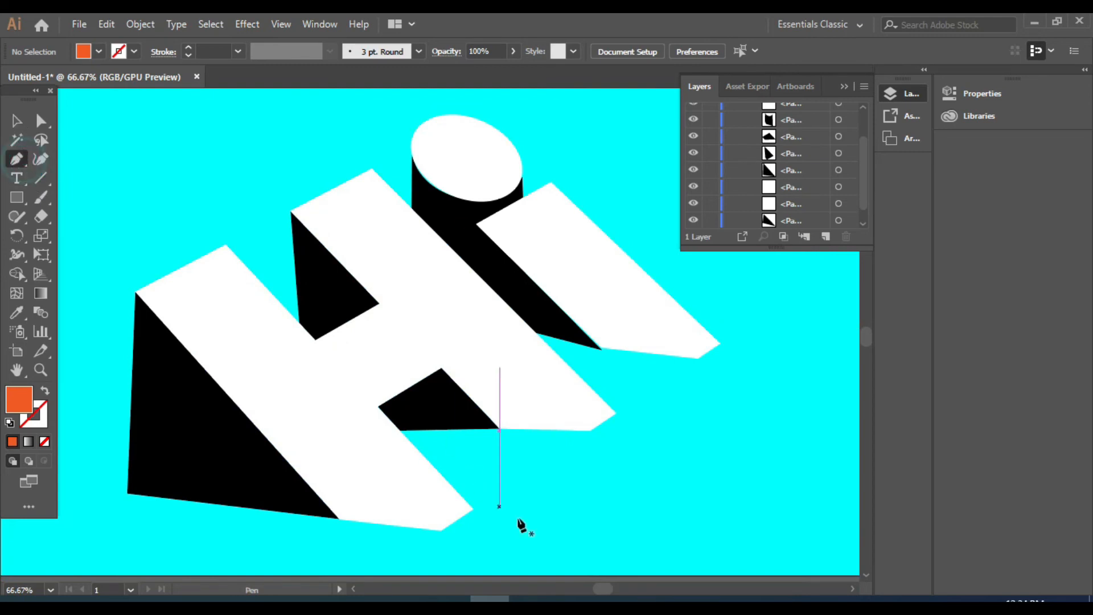
click(429, 462)
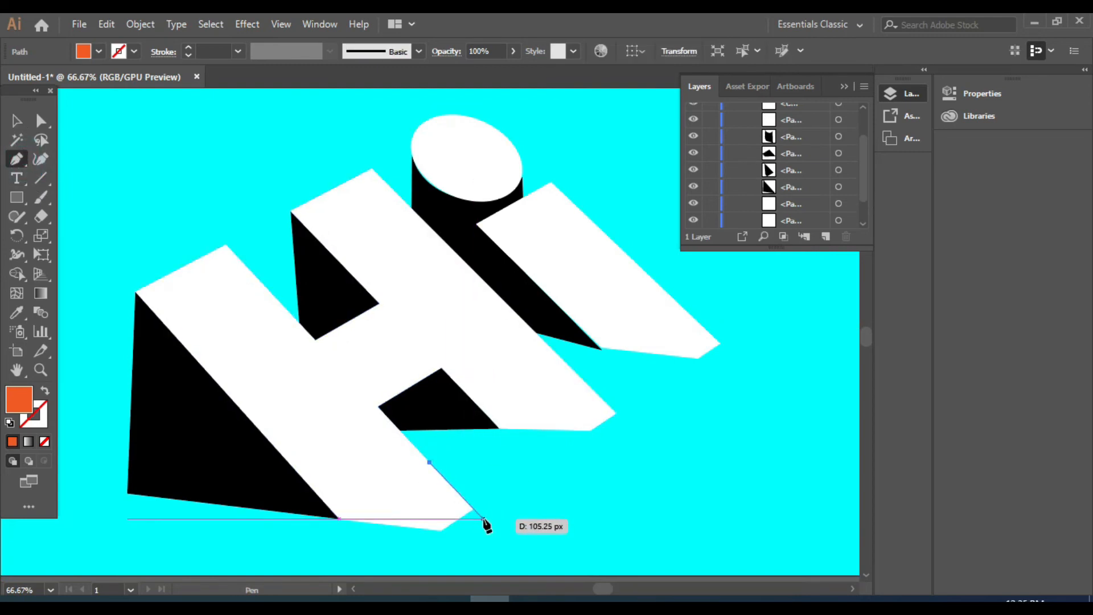
click(483, 517)
click(532, 491)
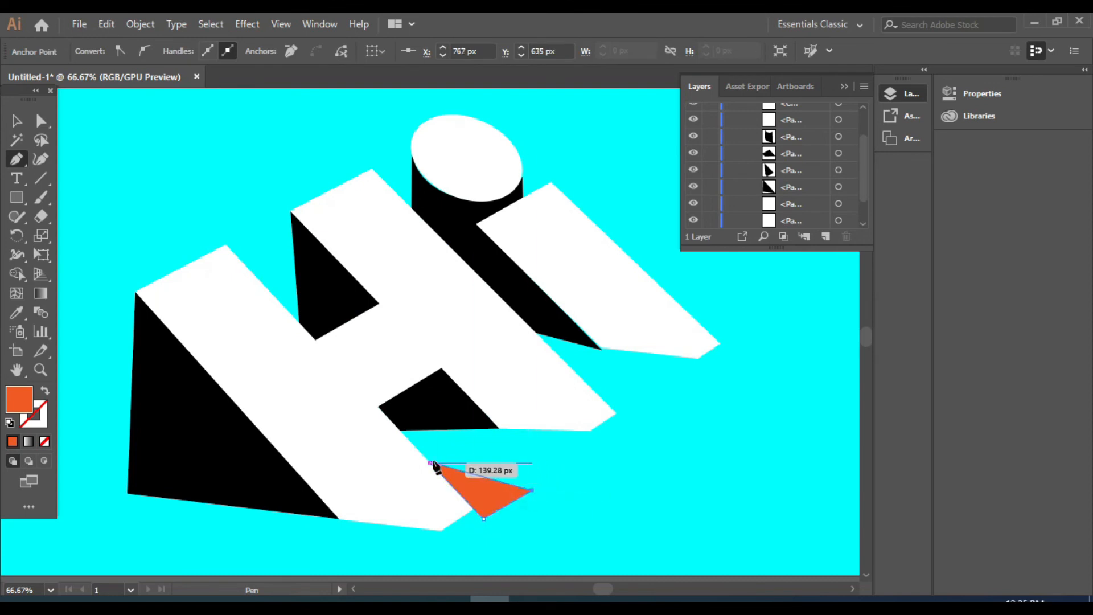
click(16, 119)
click(568, 449)
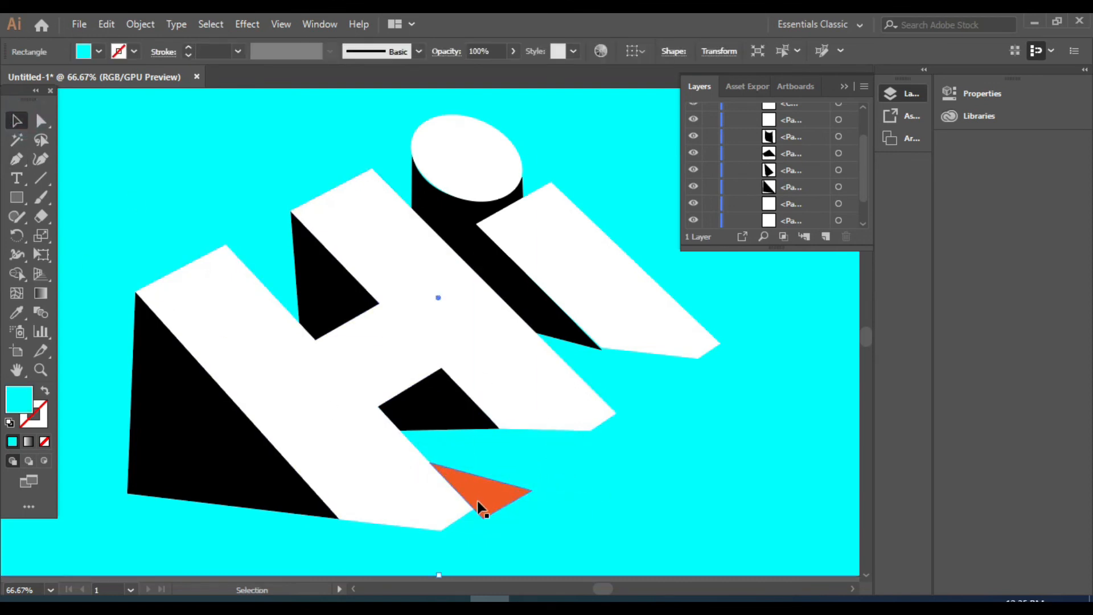
- Place a copy of the orange triangle against the lower end of the H's second leg
drag(480, 503, 627, 412)
click(676, 480)
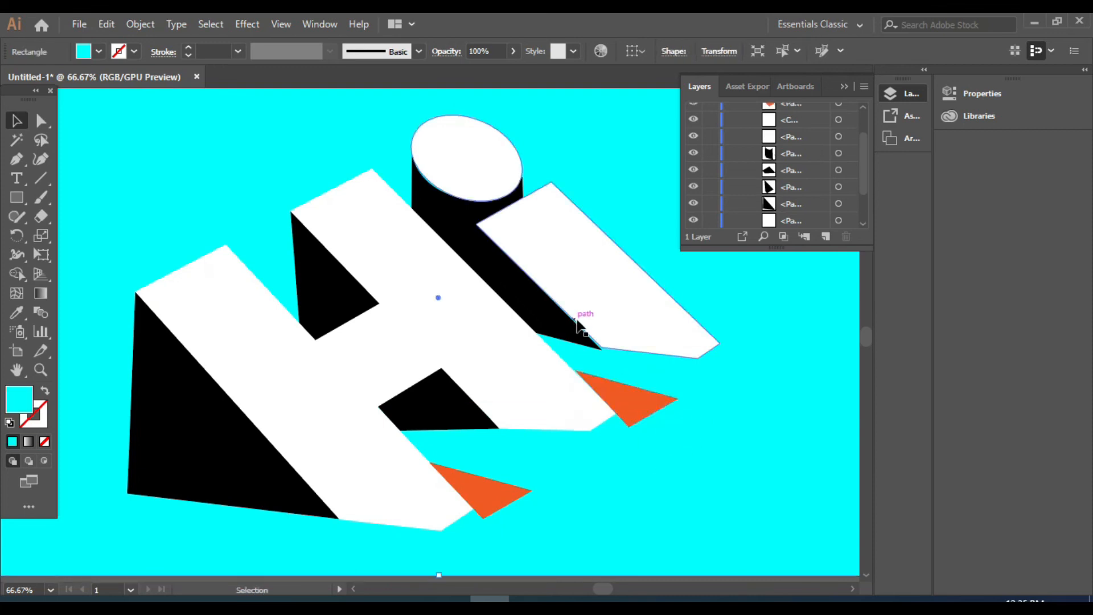
click(606, 335)
click(668, 516)
- Place another copy of the orange triangle against the lower end of the i's stem
scroll(566, 390, down, 2)
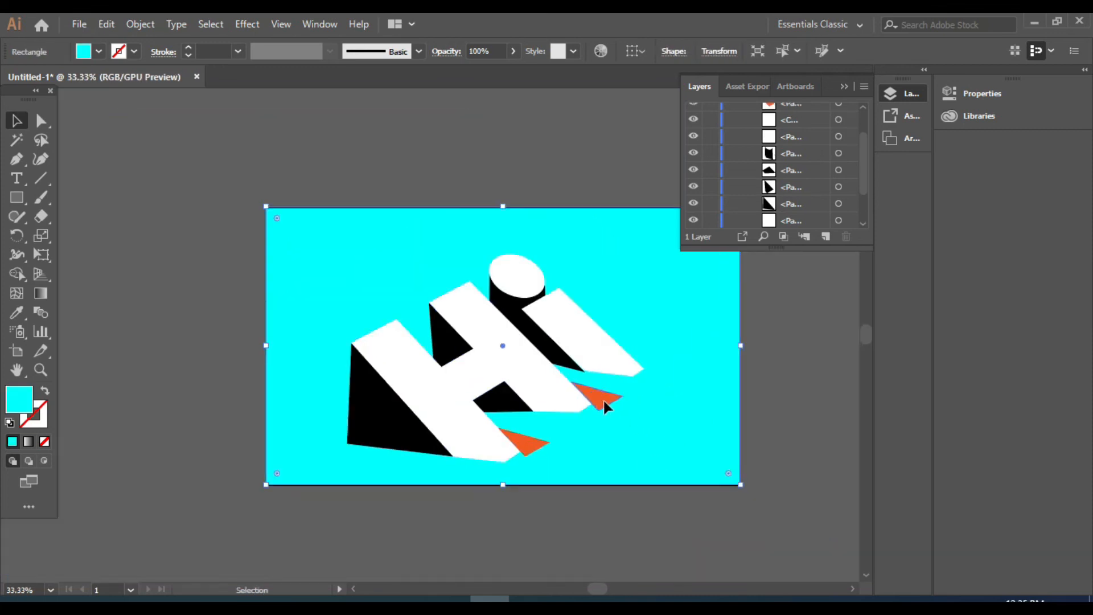
drag(602, 402, 694, 370)
scroll(661, 402, up, 2)
scroll(656, 401, up, 1)
click(674, 411)
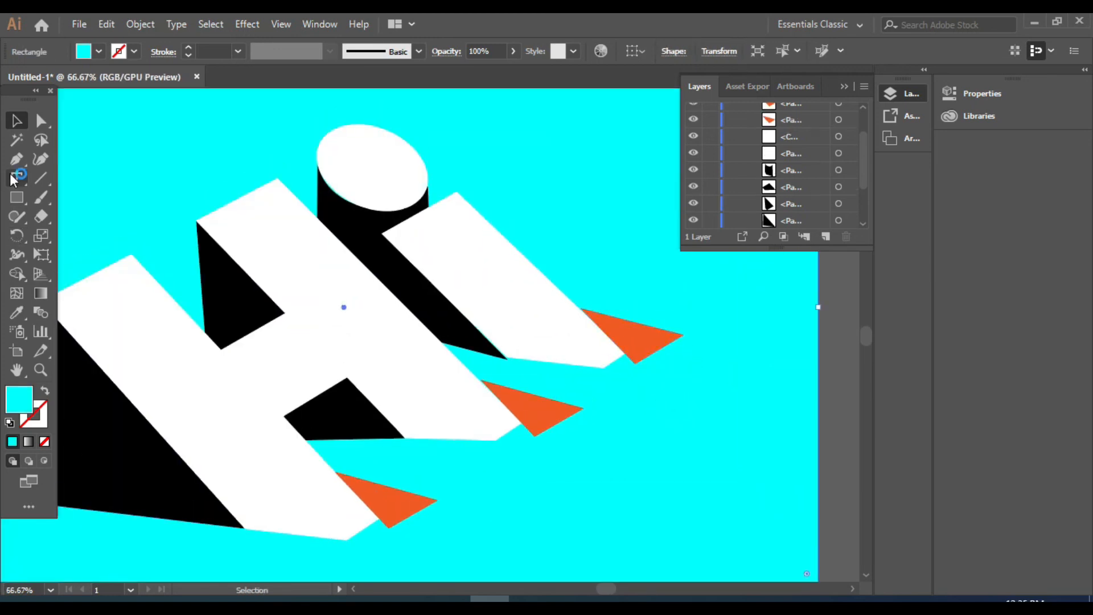
key(p)
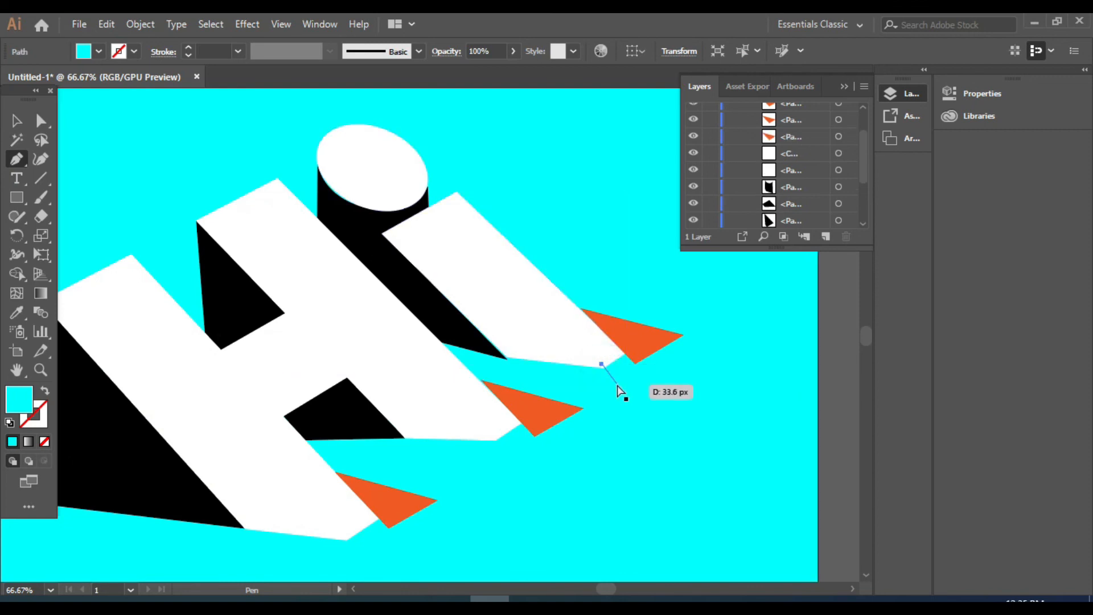
- Select all the lettering, shadow and orange shapes on the cyan background and group them
drag(171, 218, 614, 488)
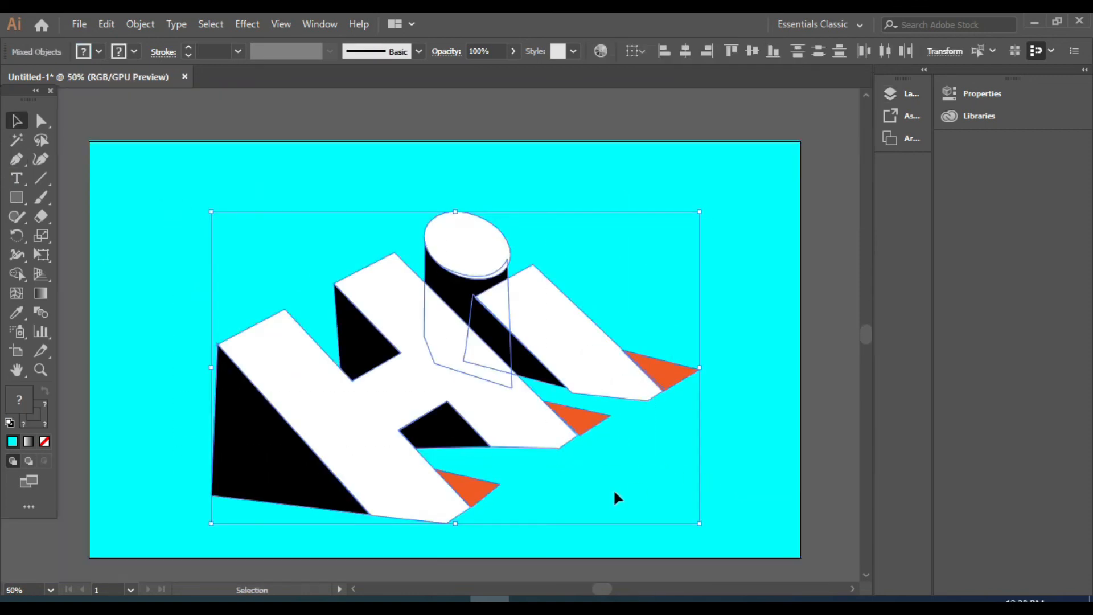
right_click(613, 489)
click(661, 352)
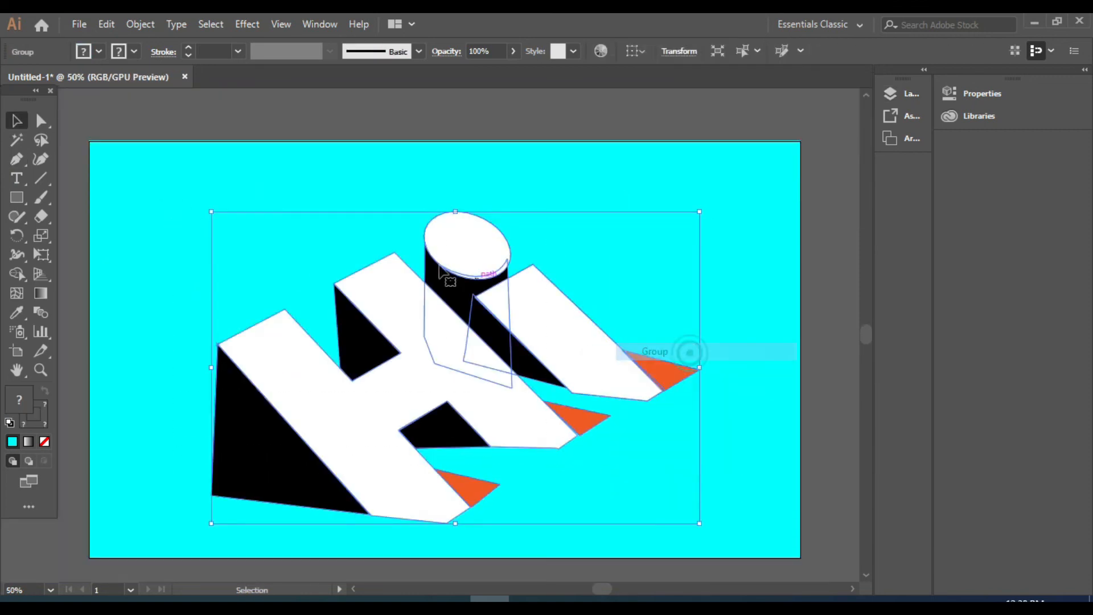
- Stretch the grouped lettering taller and adjust its width so that it fills most of the cyan background's height
drag(456, 208, 457, 162)
drag(697, 521, 729, 536)
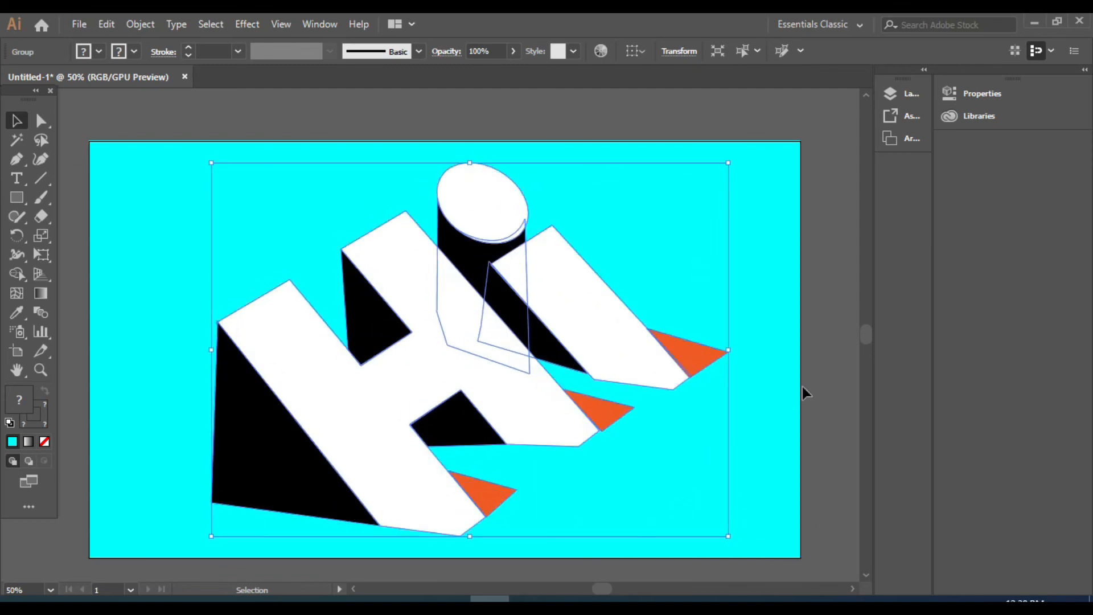
drag(723, 161, 706, 172)
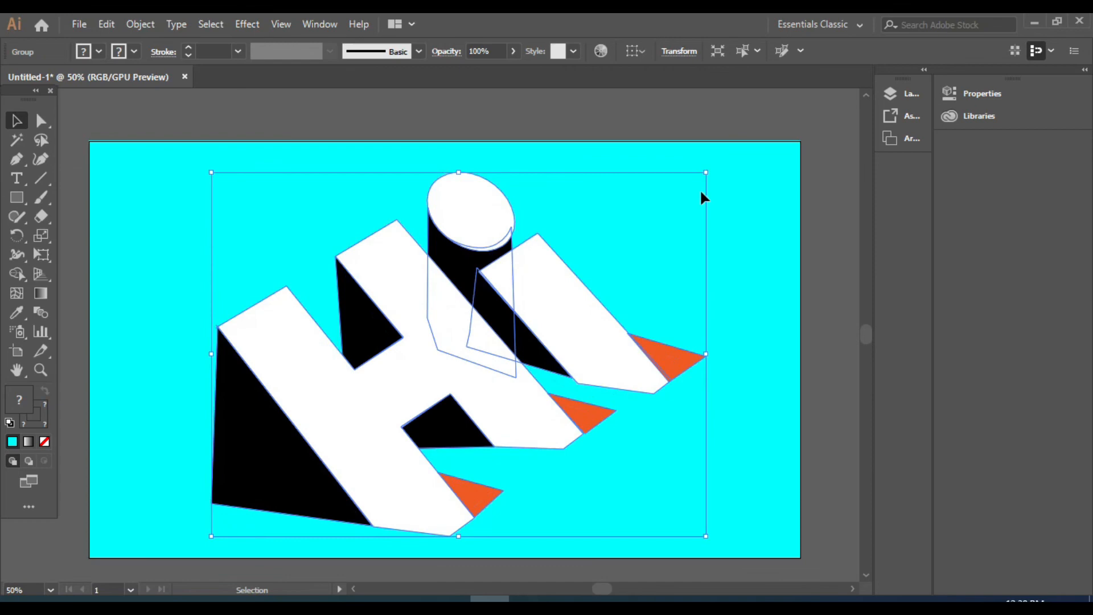
click(828, 269)
- Ungroup the resized lettering so that its shapes can be edited individually
click(579, 410)
right_click(580, 411)
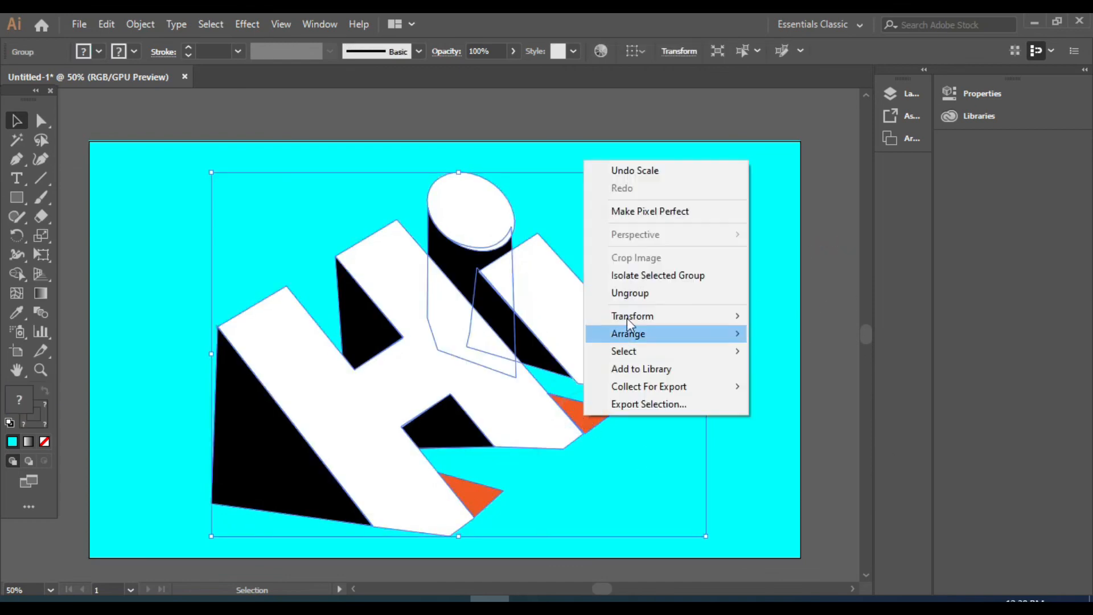
click(621, 293)
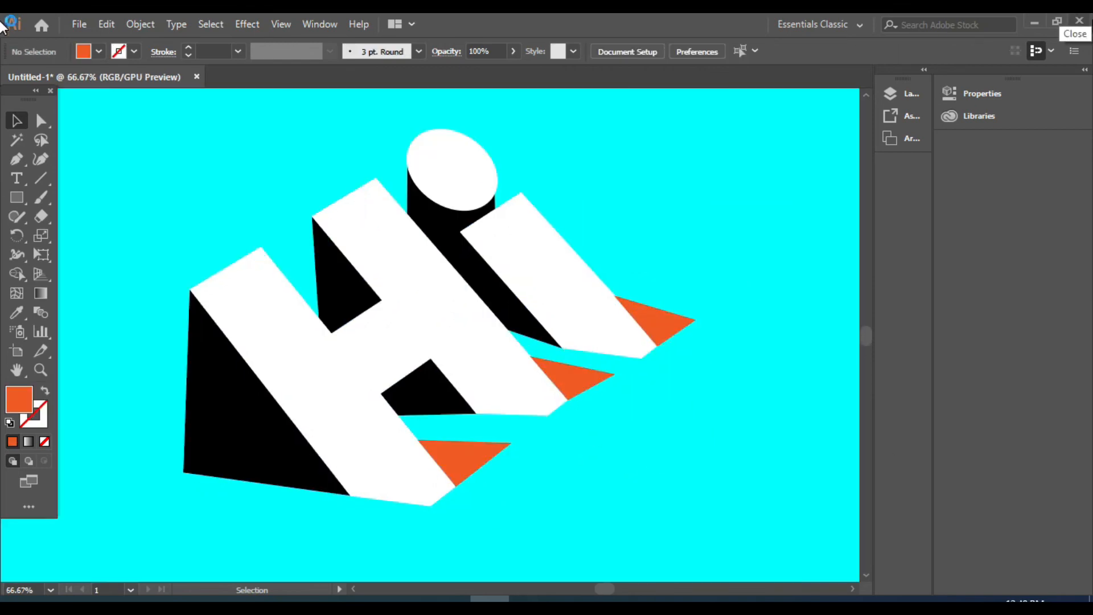